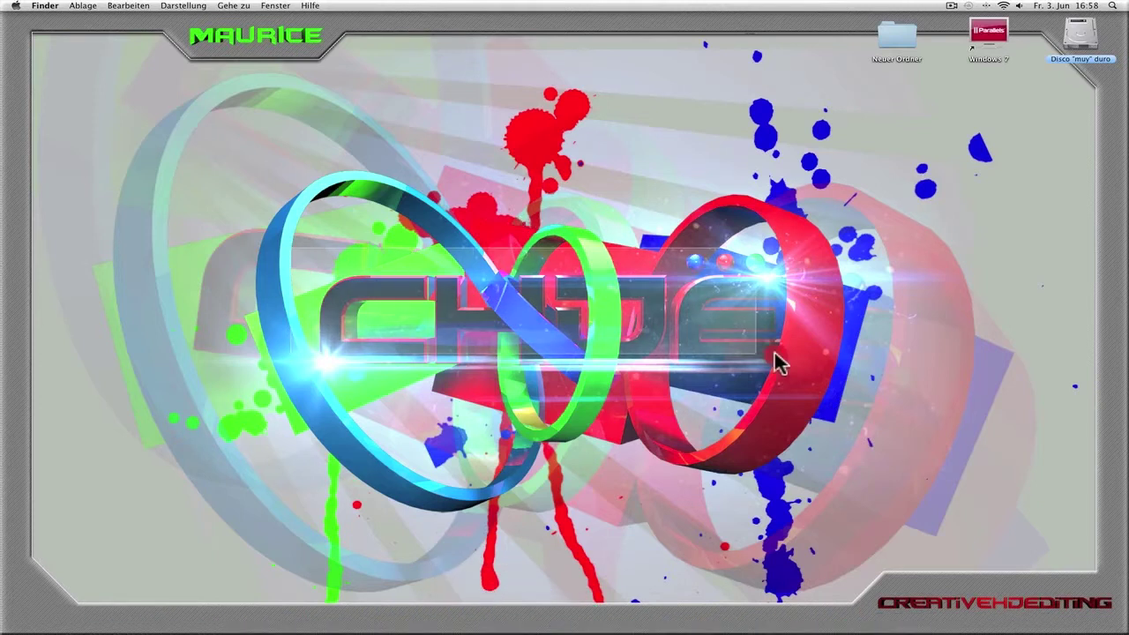
# Launch Cinema 4D from the Dock to get an empty untitled scene.
pyautogui.click(302, 249)
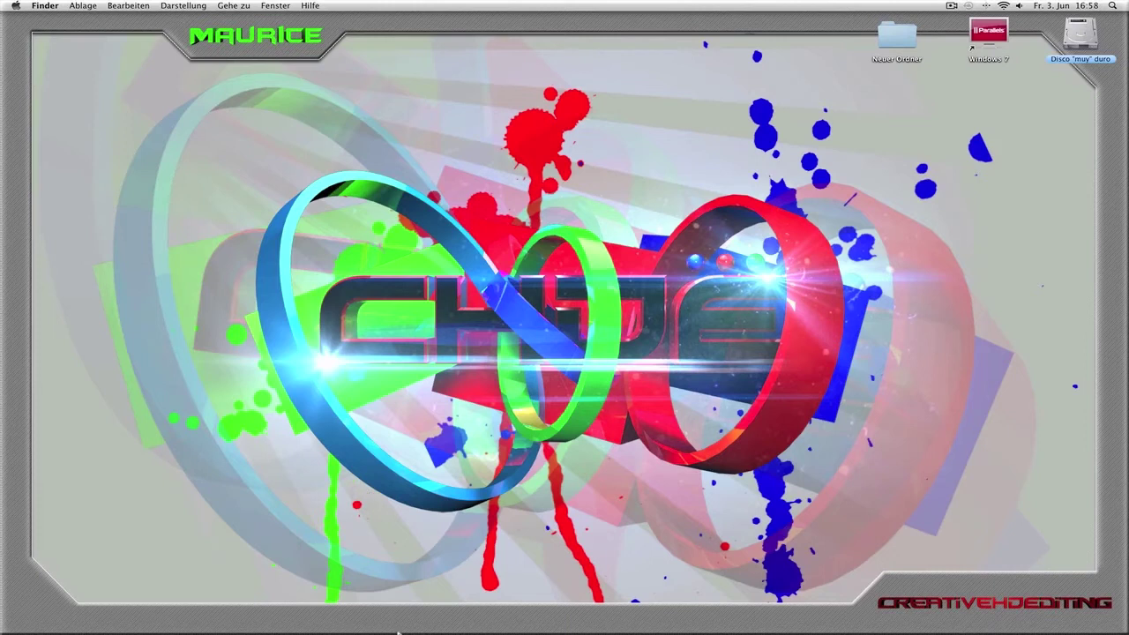
pyautogui.click(425, 607)
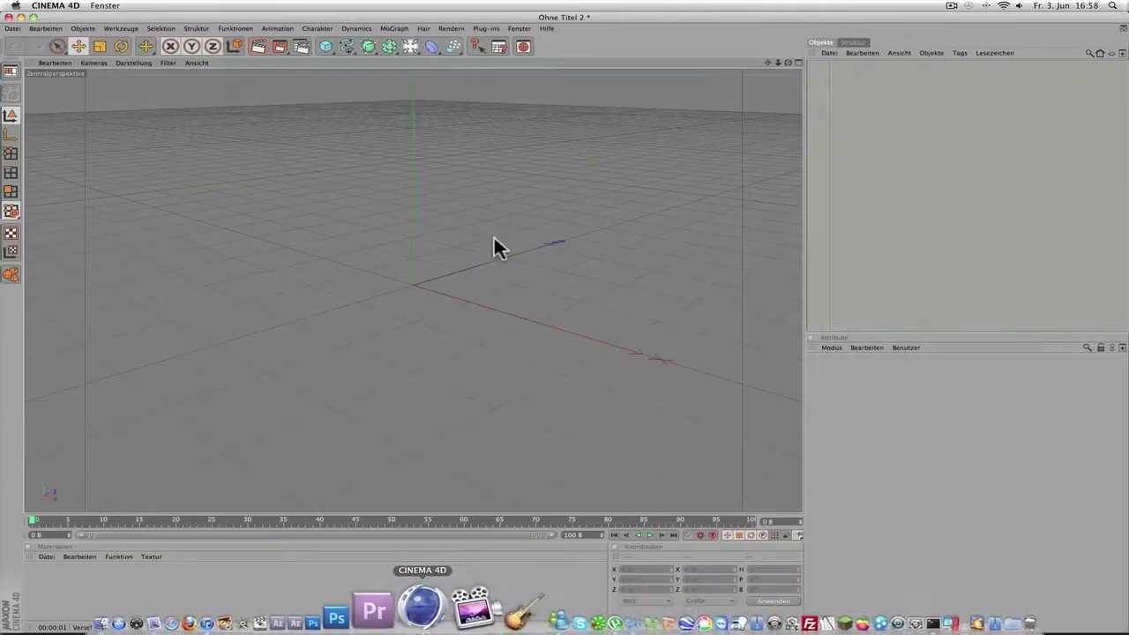
# Orbit the empty grid view, then bring up the MoGraph menu for adding a Text object.
pyautogui.click(774, 76)
pyautogui.moveTo(773, 76); pyautogui.dragTo(767, 114)
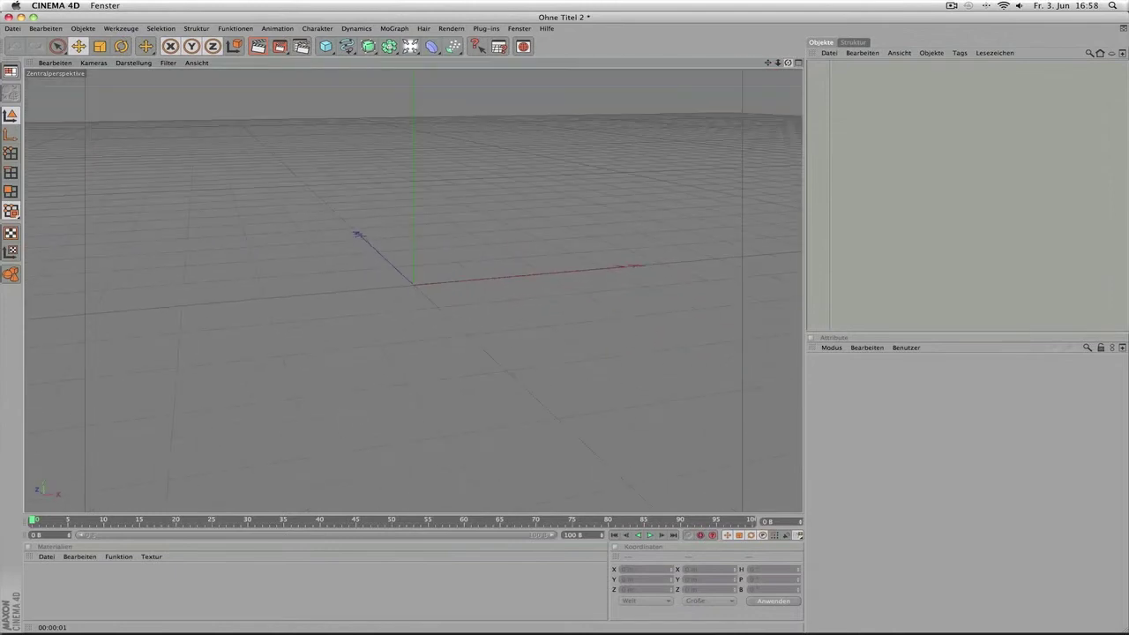
pyautogui.moveTo(788, 62); pyautogui.dragTo(781, 63)
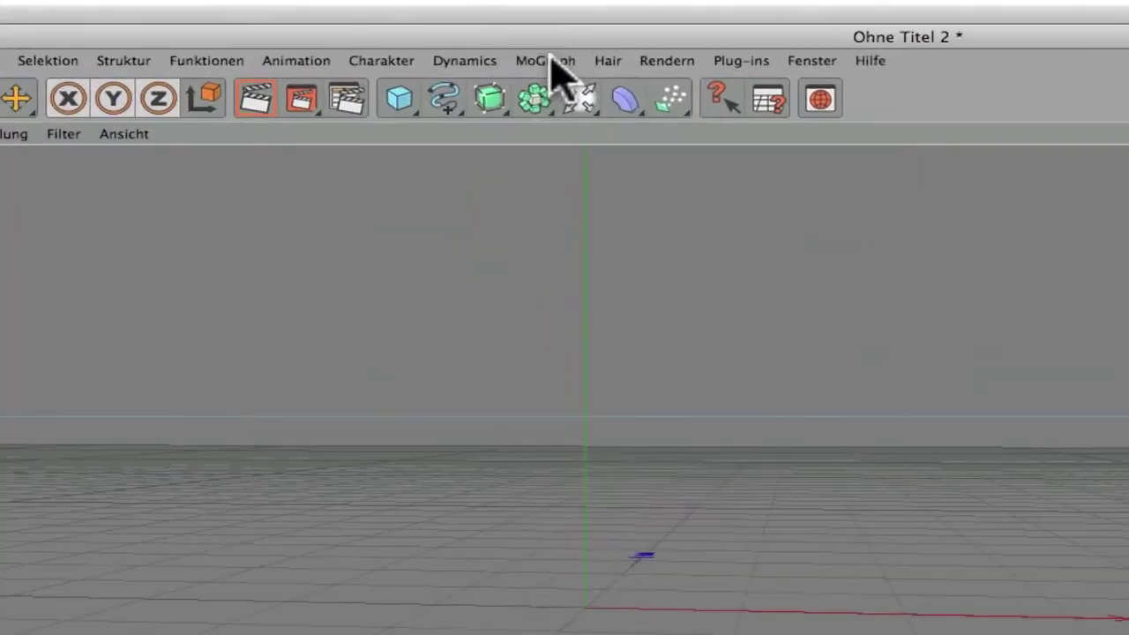
pyautogui.click(396, 28)
# Add a MoGraph Text object, set its text to CHDE and centre-align it.
pyautogui.click(581, 270)
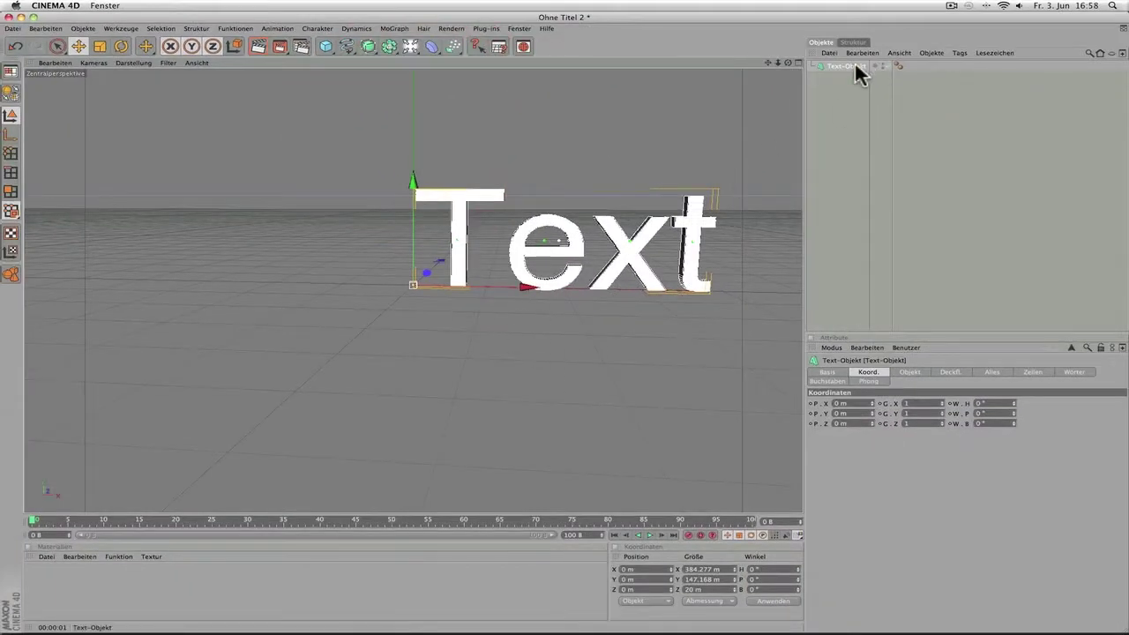
pyautogui.click(855, 65)
pyautogui.click(902, 371)
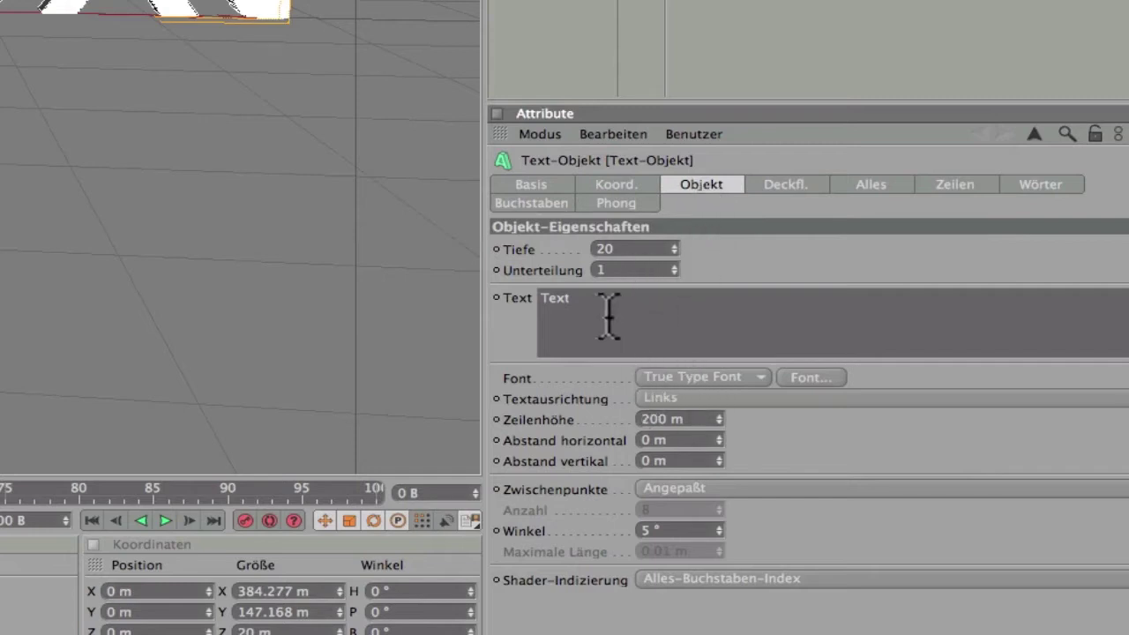
pyautogui.write('CHDE')
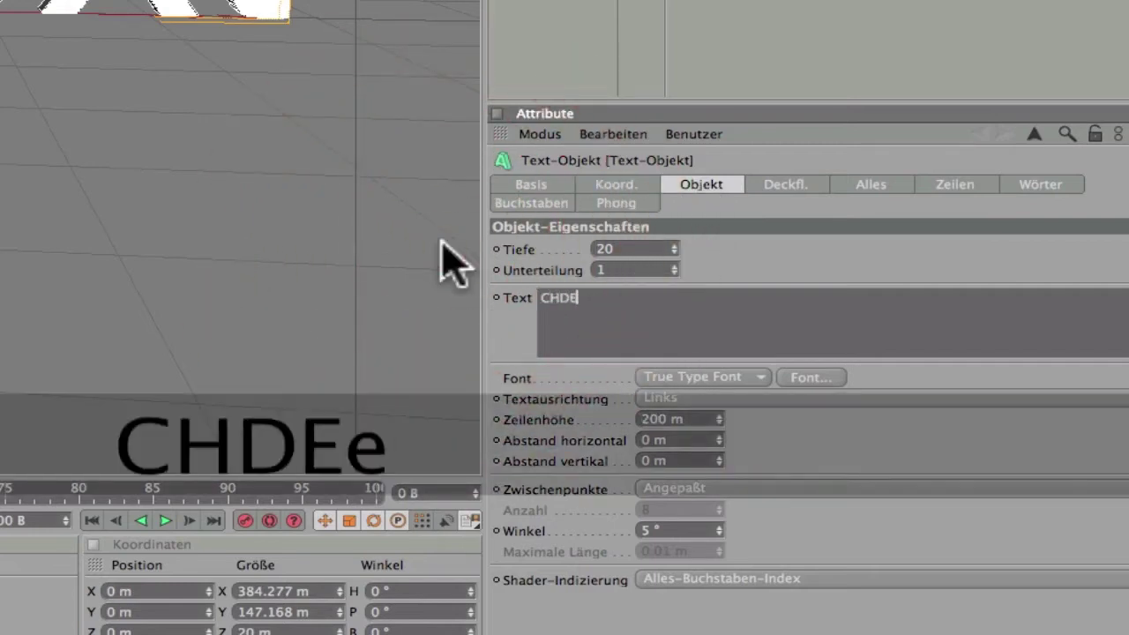
pyautogui.click(616, 79)
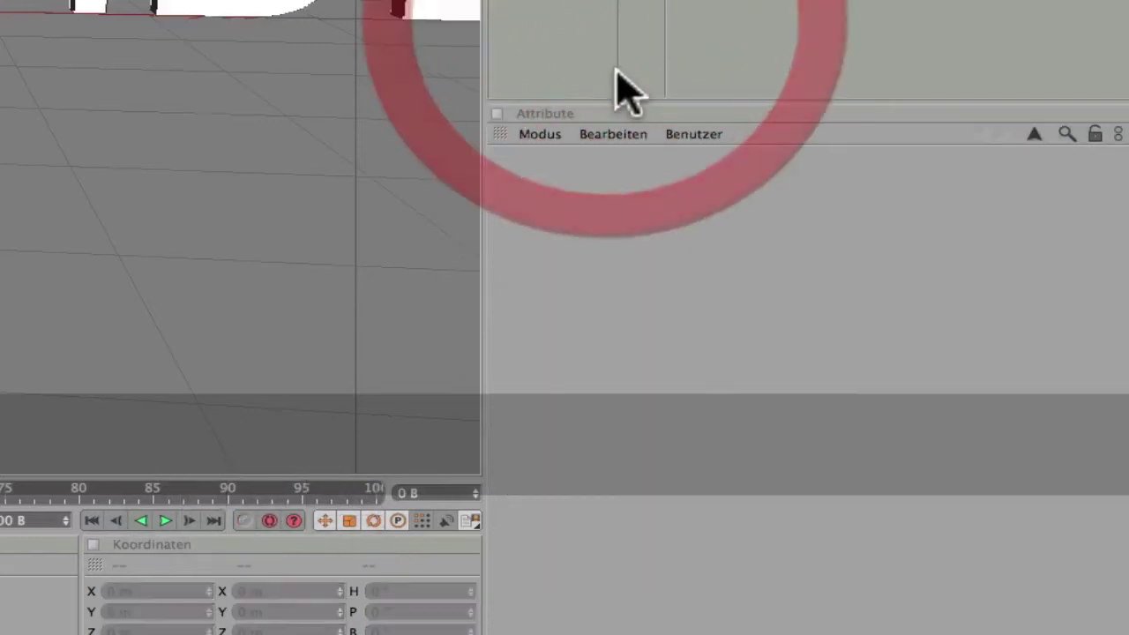
pyautogui.click(547, 26)
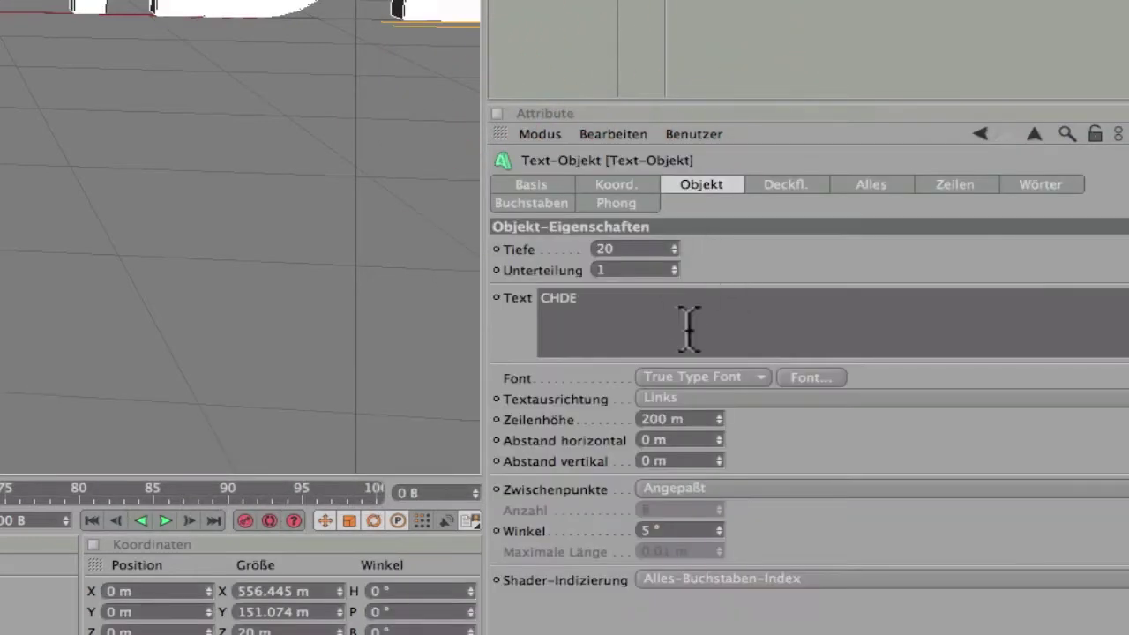
pyautogui.click(700, 397)
pyautogui.click(700, 438)
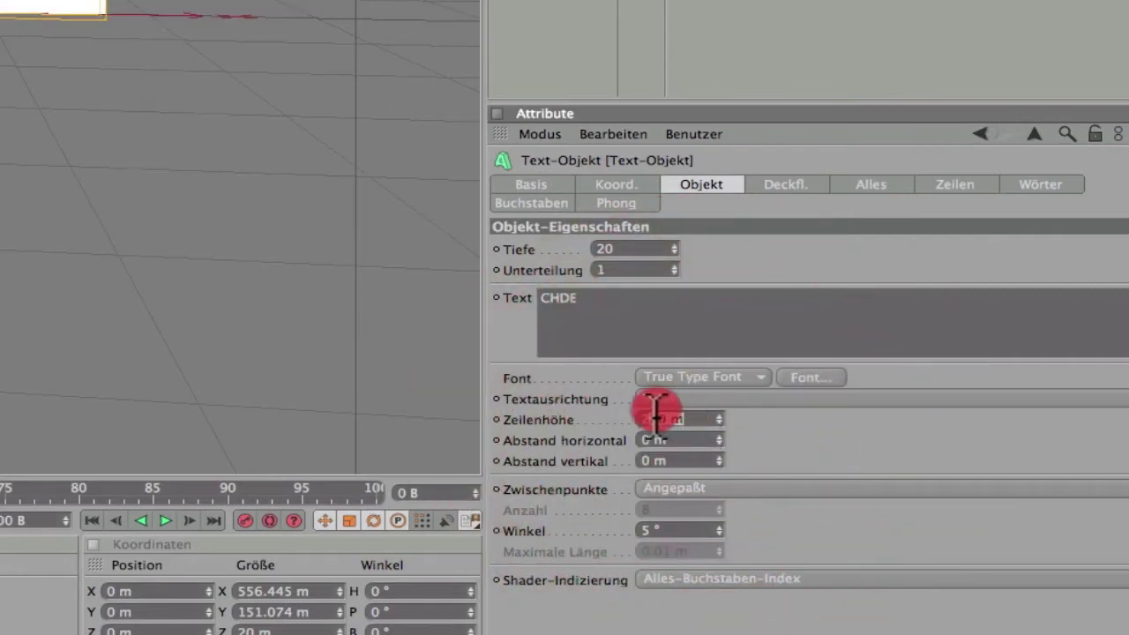
# Try a line height of 100 m, then undo it back to 200 m.
pyautogui.doubleClick(694, 418)
pyautogui.write('100')
pyautogui.press('Return')
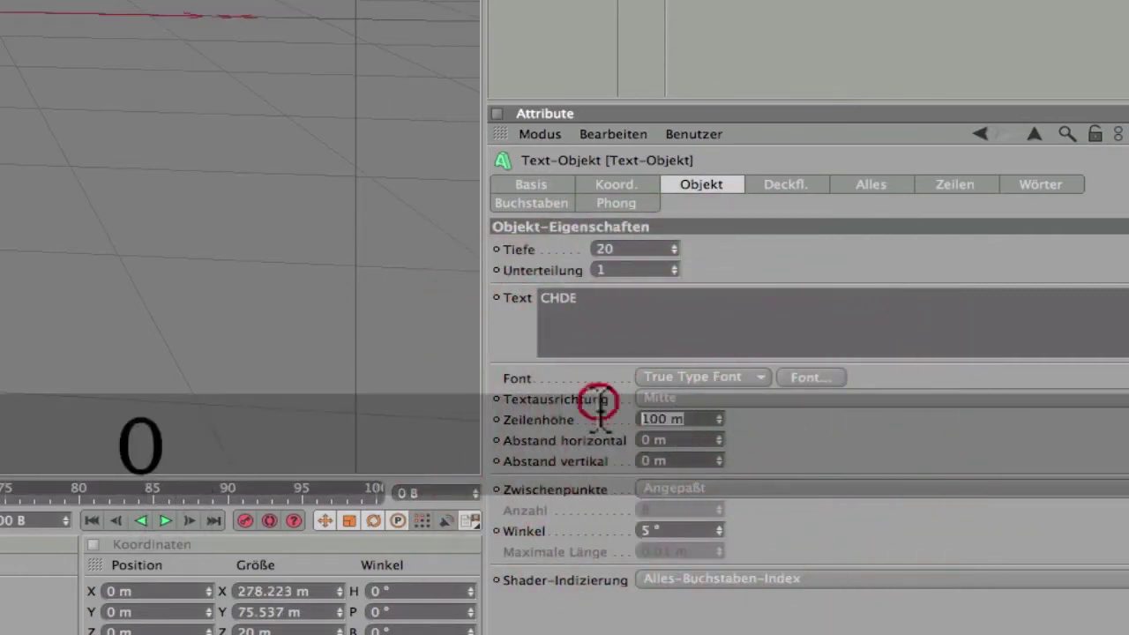
pyautogui.hotkey('ctrl', 'z')
# Set the text's extrusion depth (Tiefe) to 100, orbiting to check the result.
pyautogui.doubleClick(639, 248)
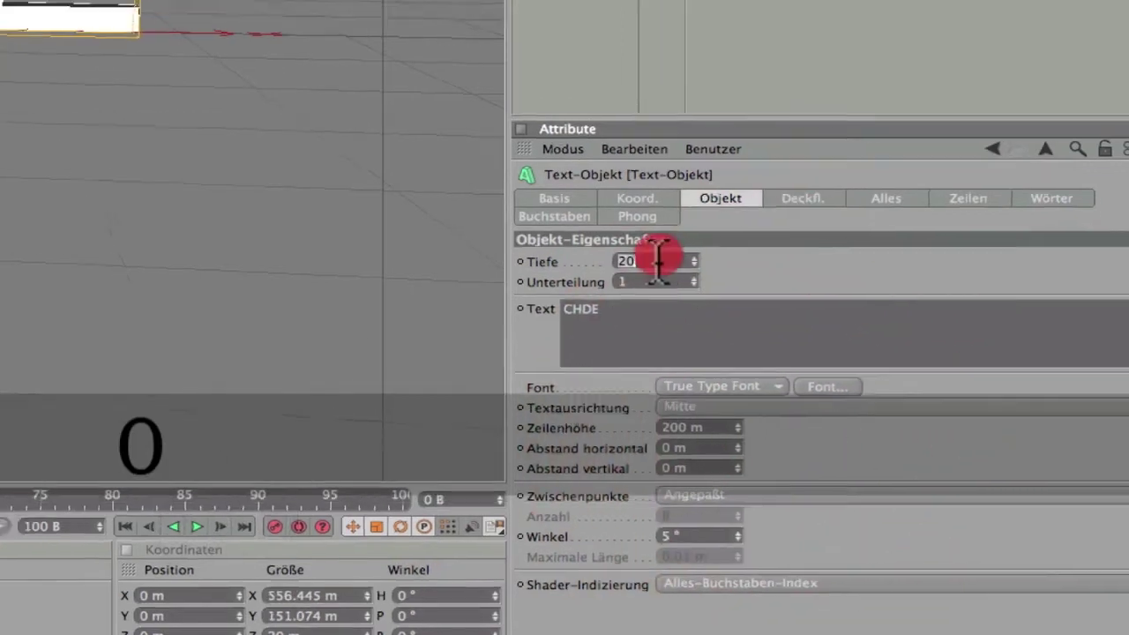
pyautogui.write('100')
pyautogui.click(940, 374)
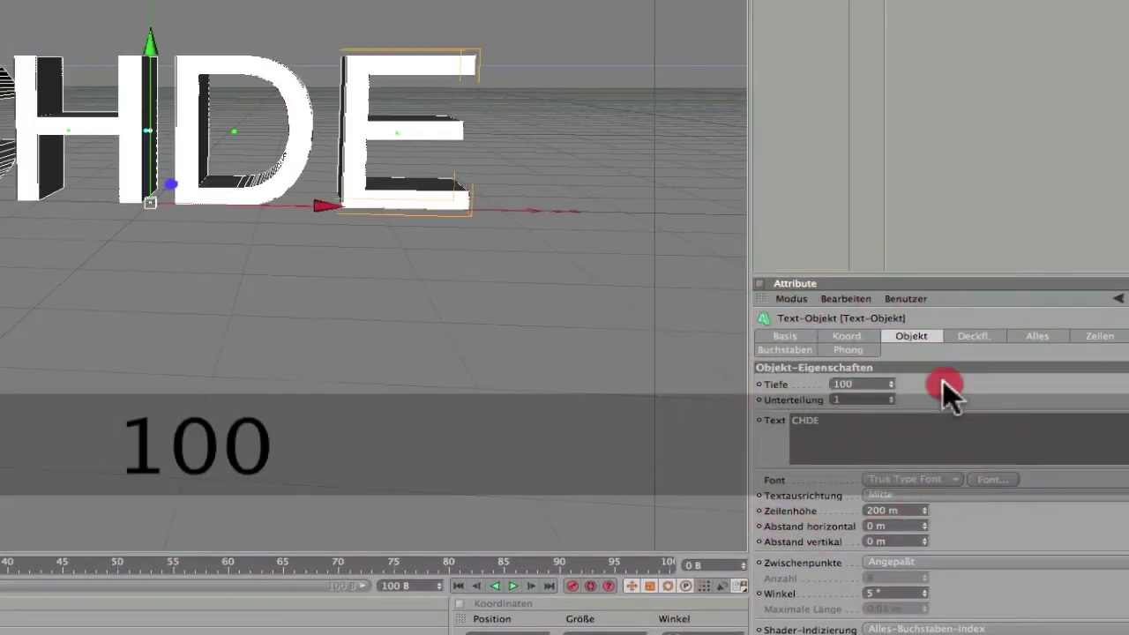
pyautogui.click(847, 385)
pyautogui.write('00010')
pyautogui.click(871, 386)
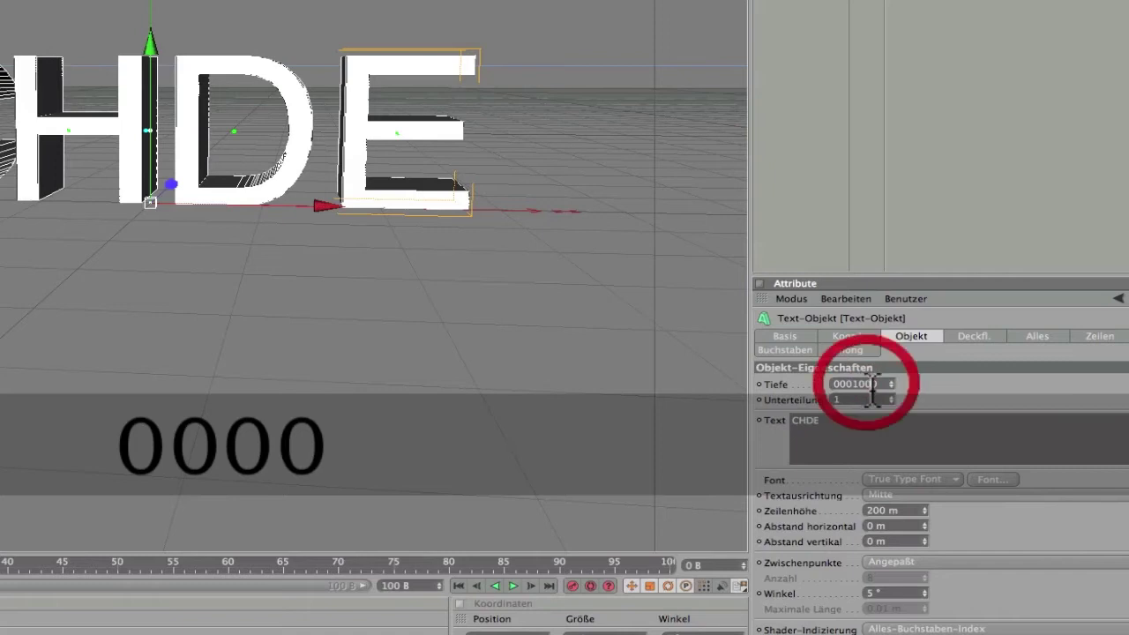
pyautogui.write('00')
pyautogui.click(928, 380)
pyautogui.moveTo(370, 291)
pyautogui.keyDown('alt'); pyautogui.mouseDown()
pyautogui.moveTo(335, 291)
pyautogui.moveTo(769, 245)
pyautogui.mouseUp(); pyautogui.keyUp('alt')
pyautogui.click(865, 384)
pyautogui.press('BackSpace')
pyautogui.press('BackSpace')
pyautogui.click(957, 396)
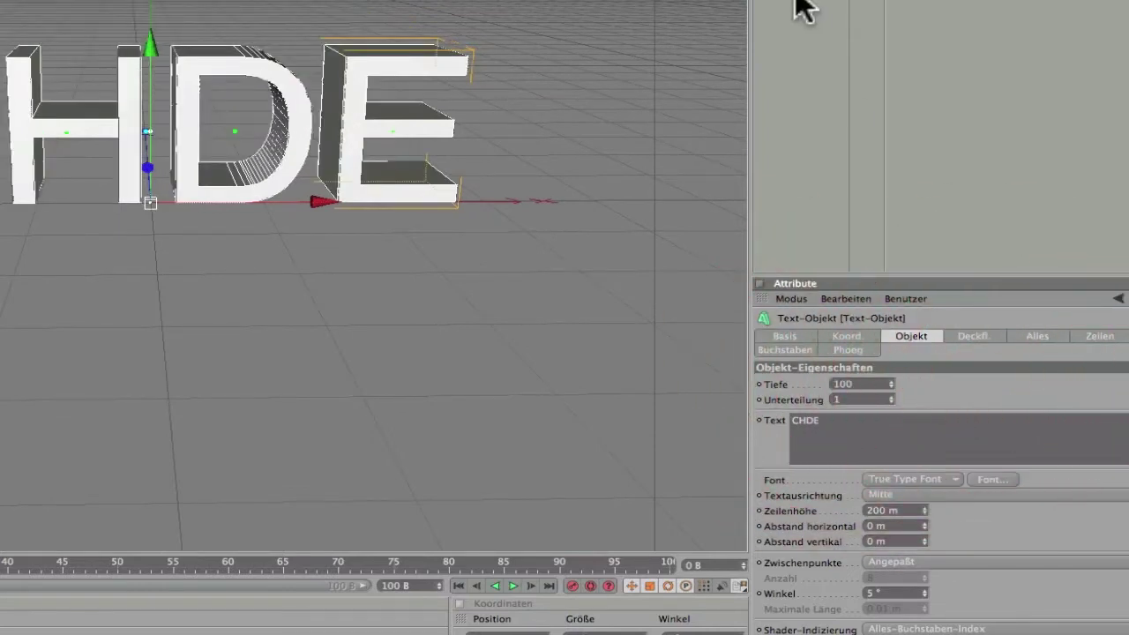
# Switch the CHDE text to the Xirod font and orbit to a frontal view.
pyautogui.click(995, 481)
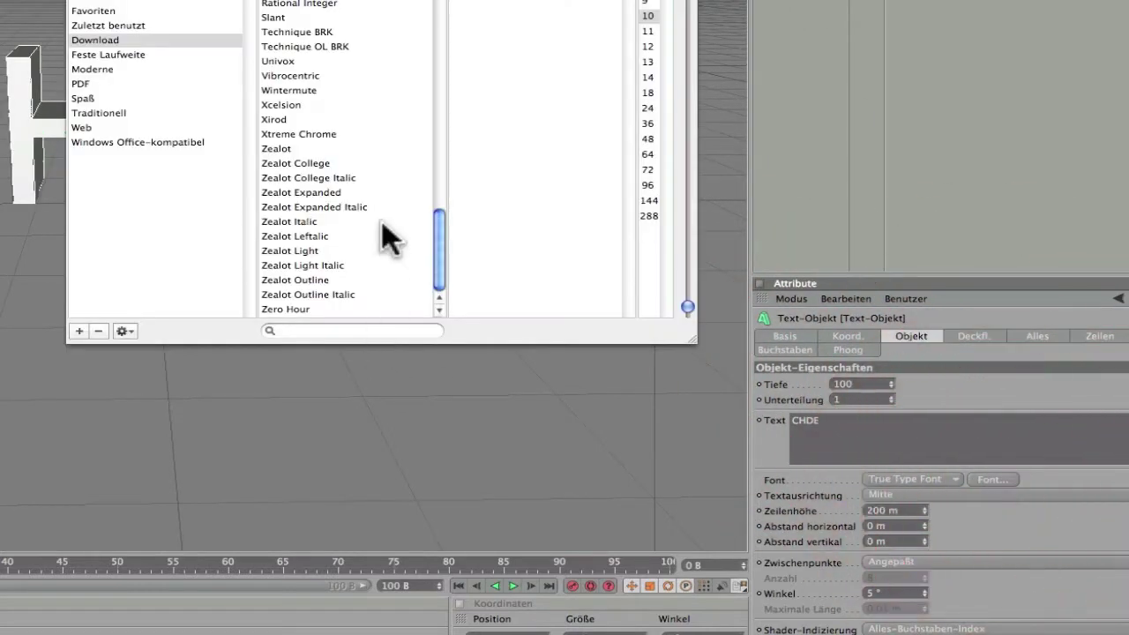
pyautogui.click(278, 117)
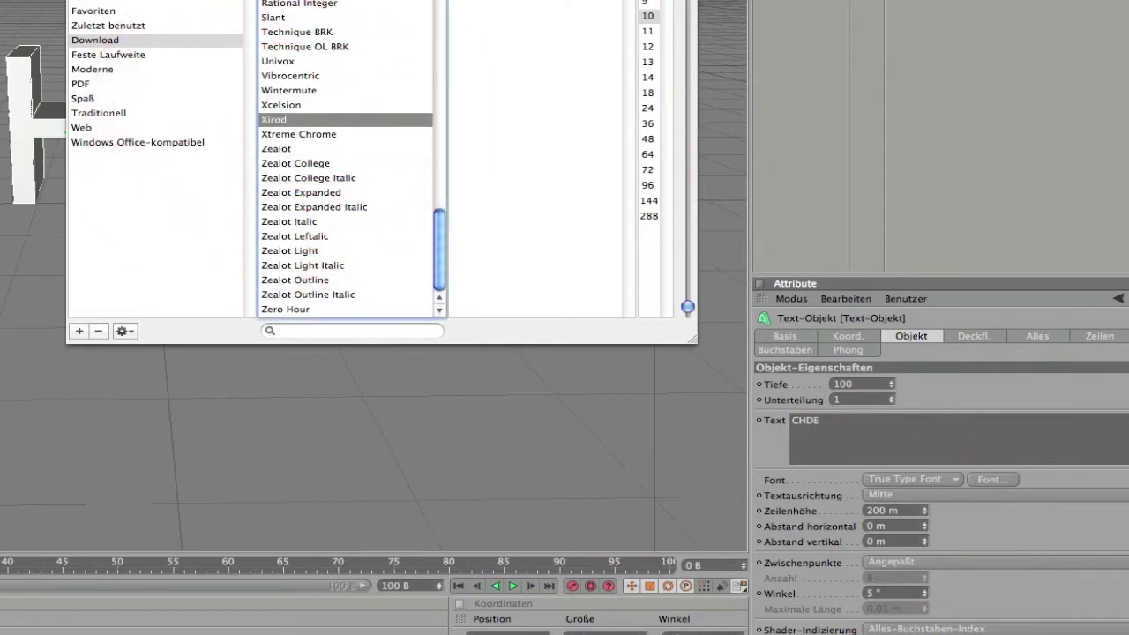
pyautogui.click(97, 4)
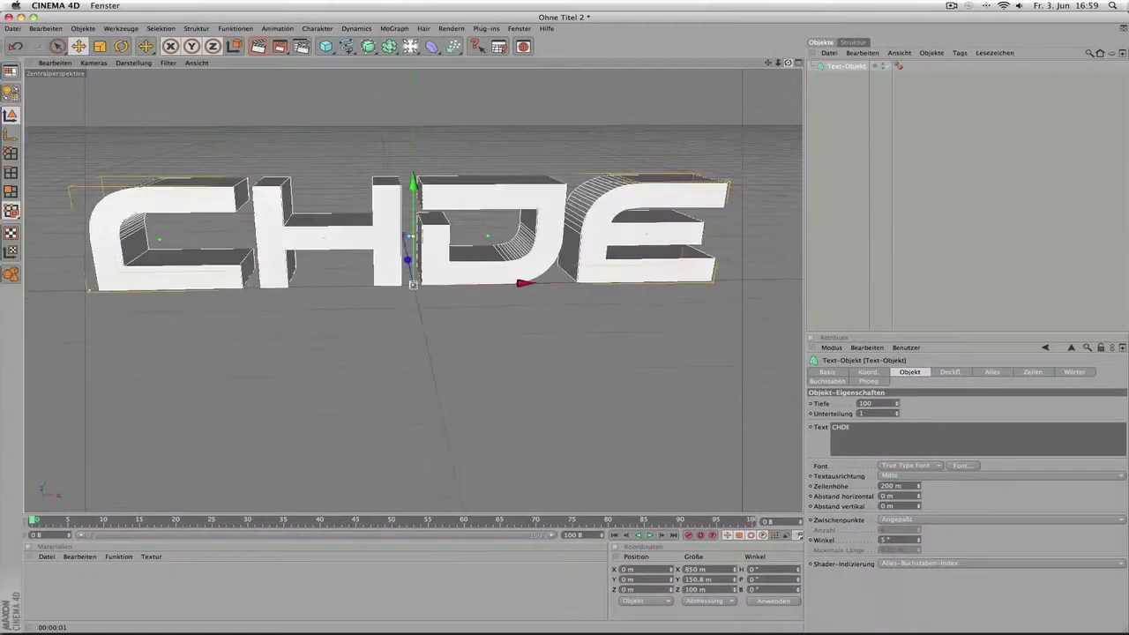
pyautogui.moveTo(529, 264)
pyautogui.keyDown('alt'); pyautogui.mouseDown()
pyautogui.moveTo(424, 265)
pyautogui.moveTo(353, 317)
pyautogui.moveTo(423, 274)
pyautogui.mouseUp(); pyautogui.keyUp('alt')
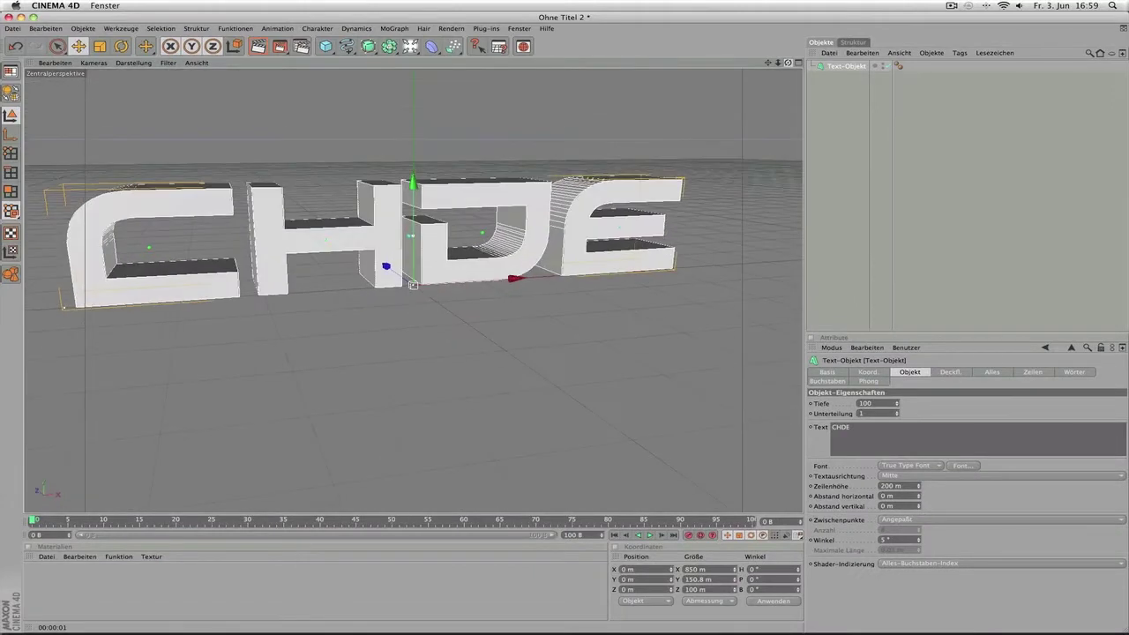
pyautogui.moveTo(789, 63); pyautogui.dragTo(791, 65)
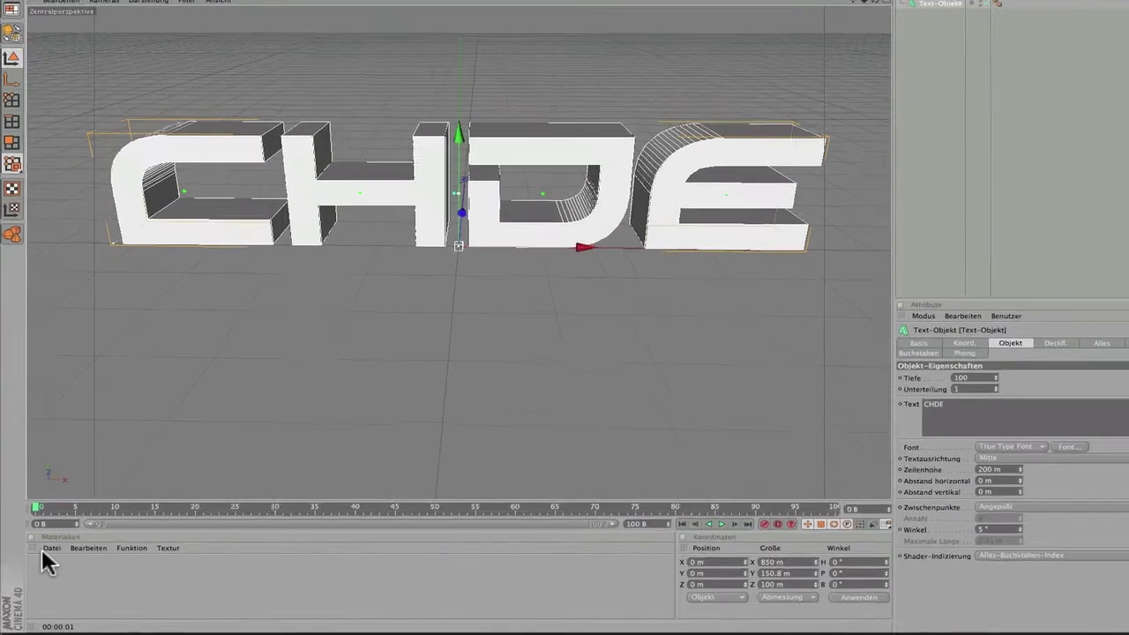
pyautogui.click(46, 557)
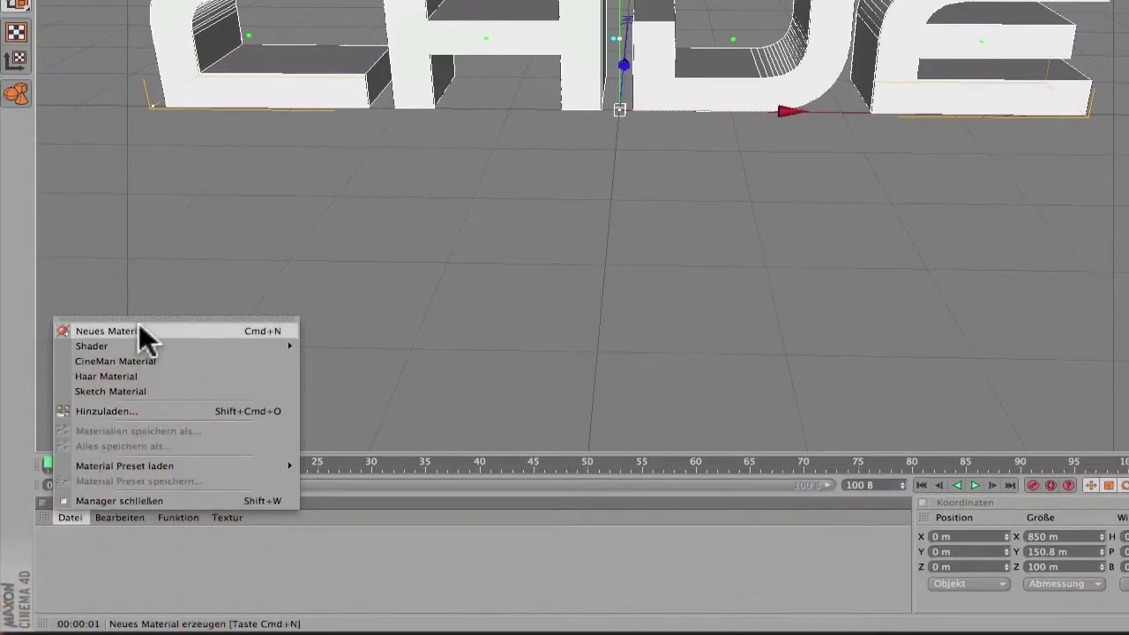
# Create a new material and colour it red.
pyautogui.click(134, 587)
pyautogui.doubleClick(134, 587)
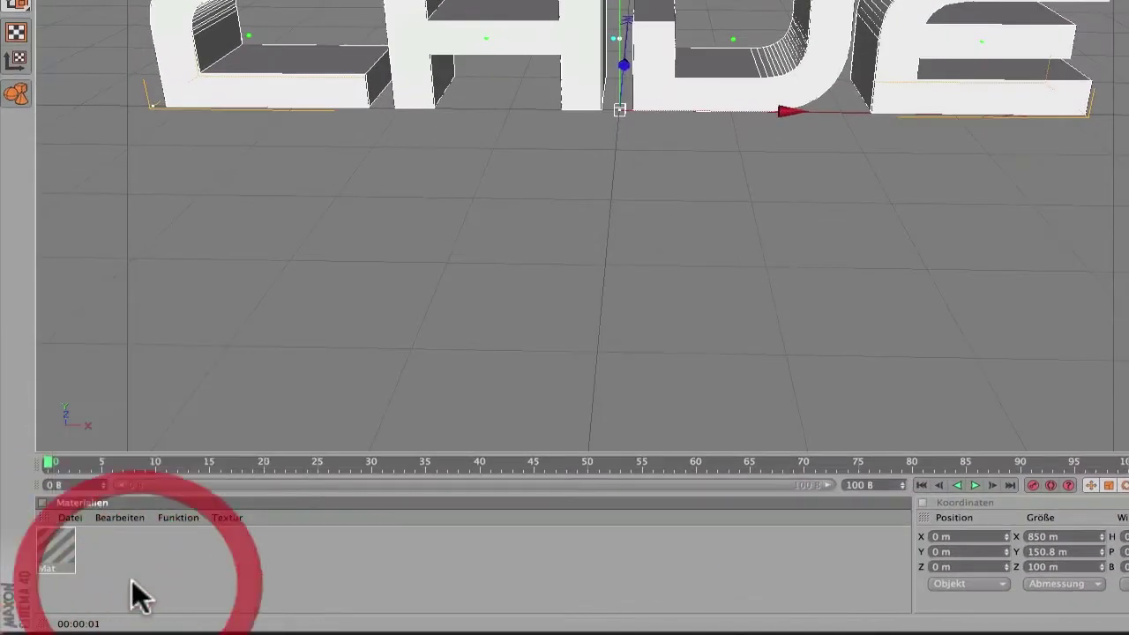
pyautogui.doubleClick(57, 551)
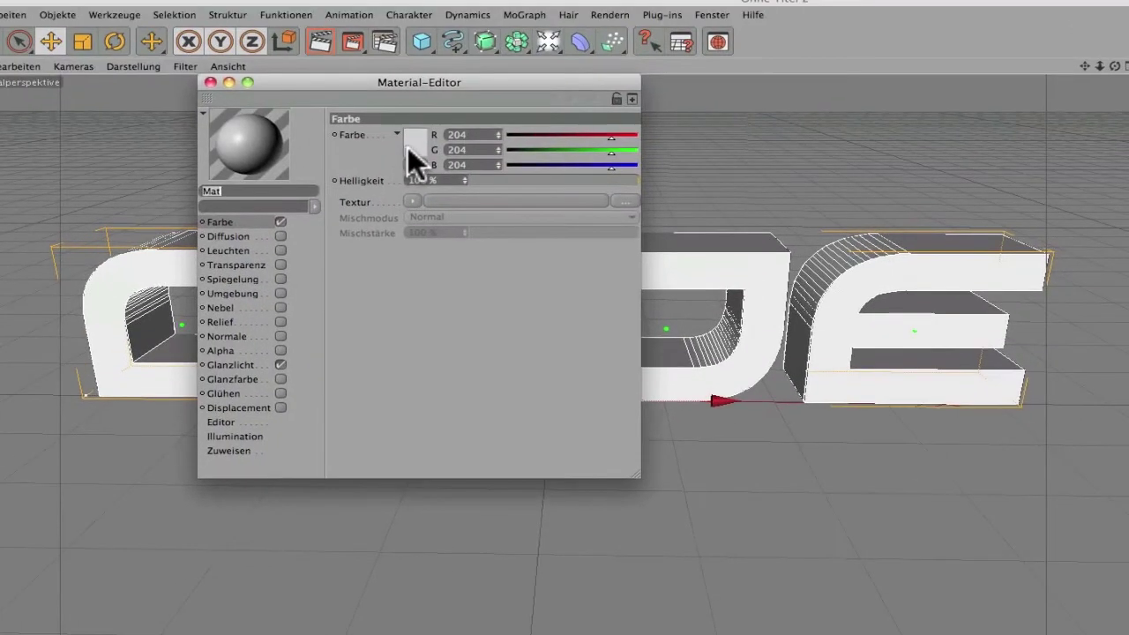
pyautogui.click(413, 146)
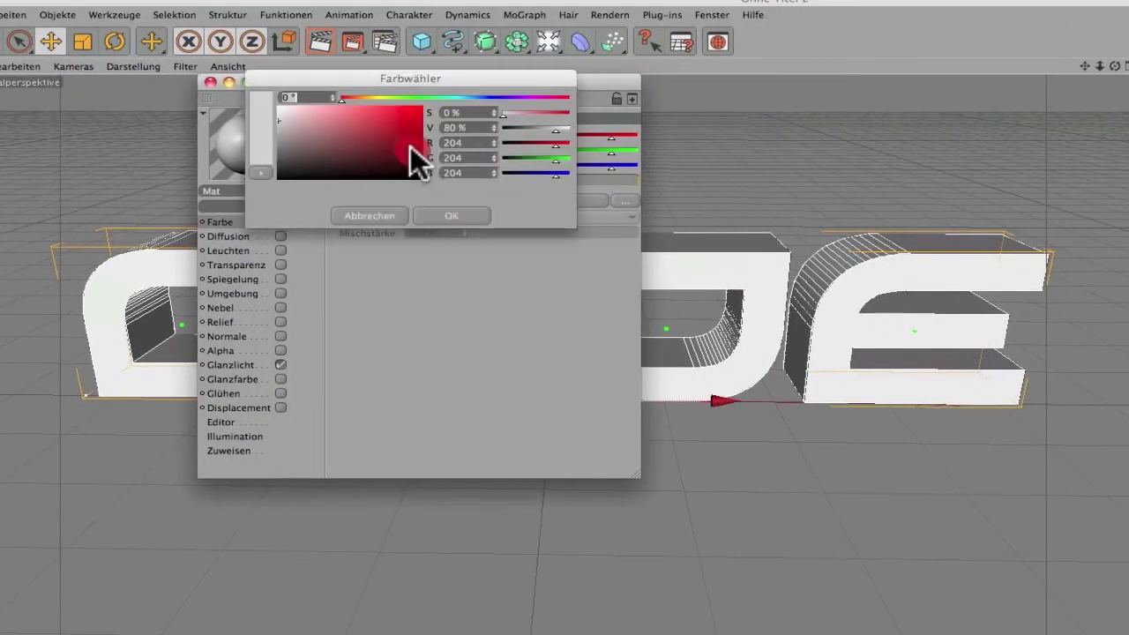
pyautogui.click(418, 108)
pyautogui.click(441, 222)
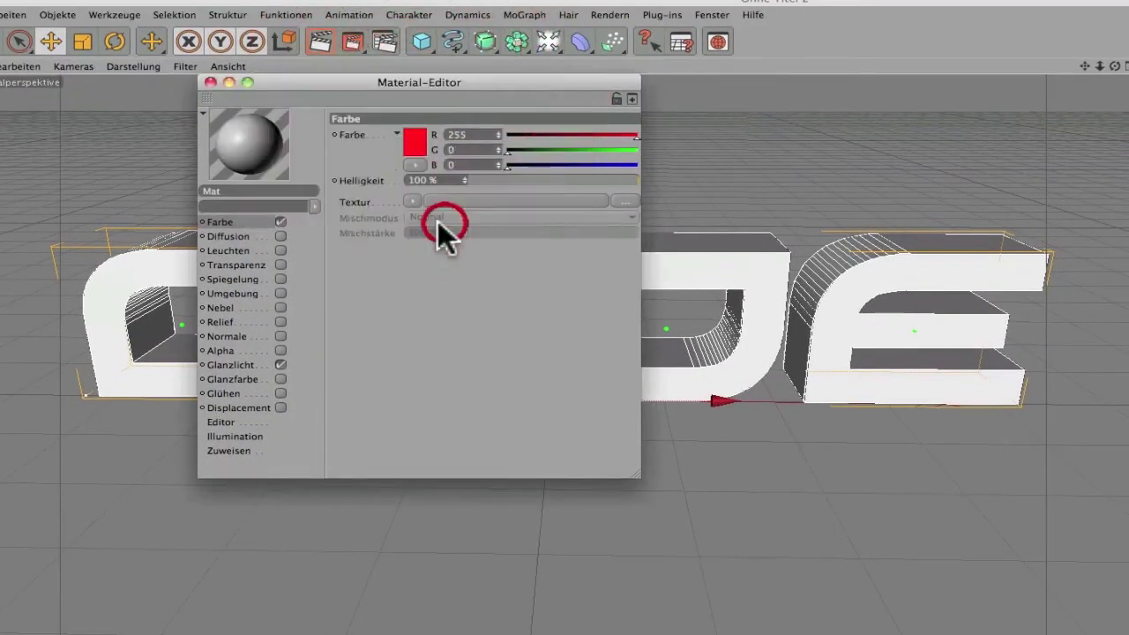
# Give the red material Fresnel reflection at about 29% brightness, leaving luminance off.
pyautogui.click(240, 278)
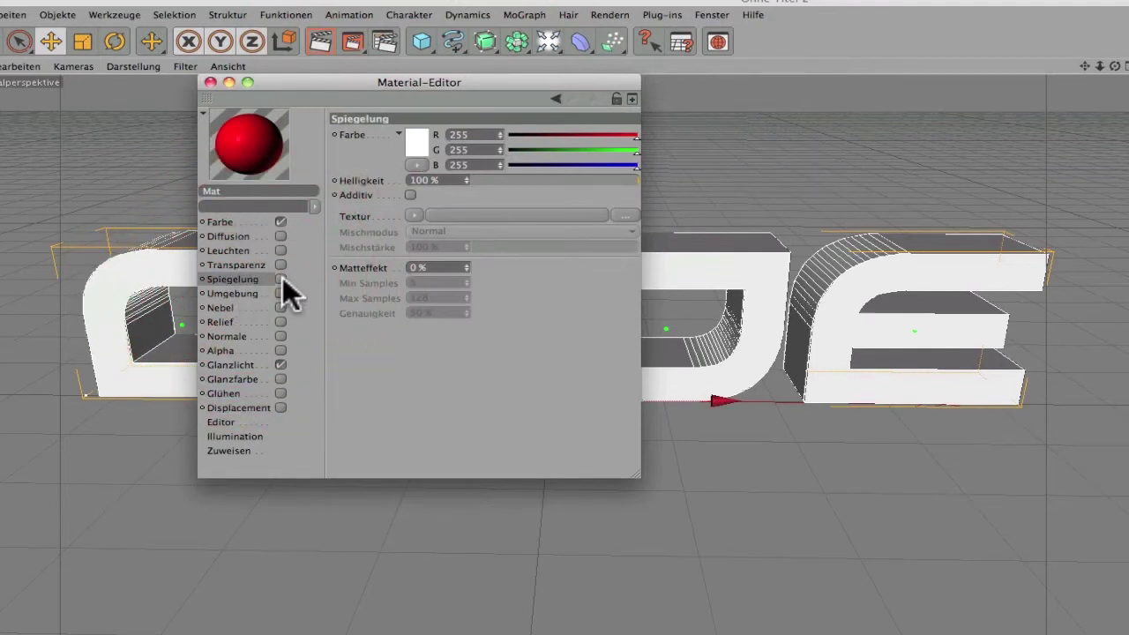
pyautogui.click(280, 279)
pyautogui.click(415, 216)
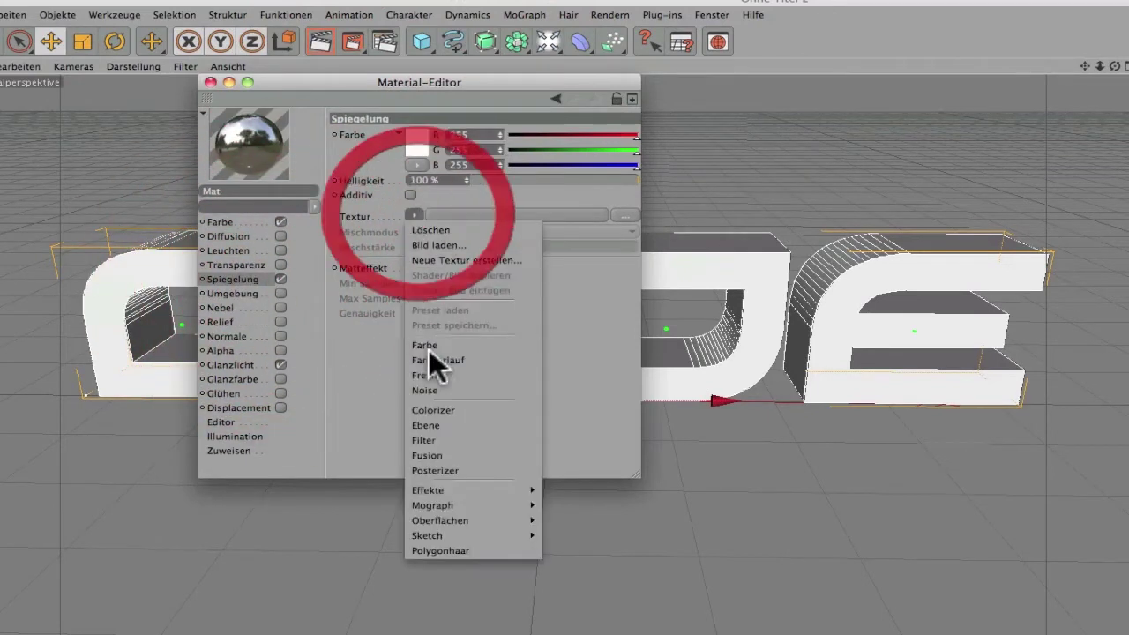
pyautogui.click(457, 374)
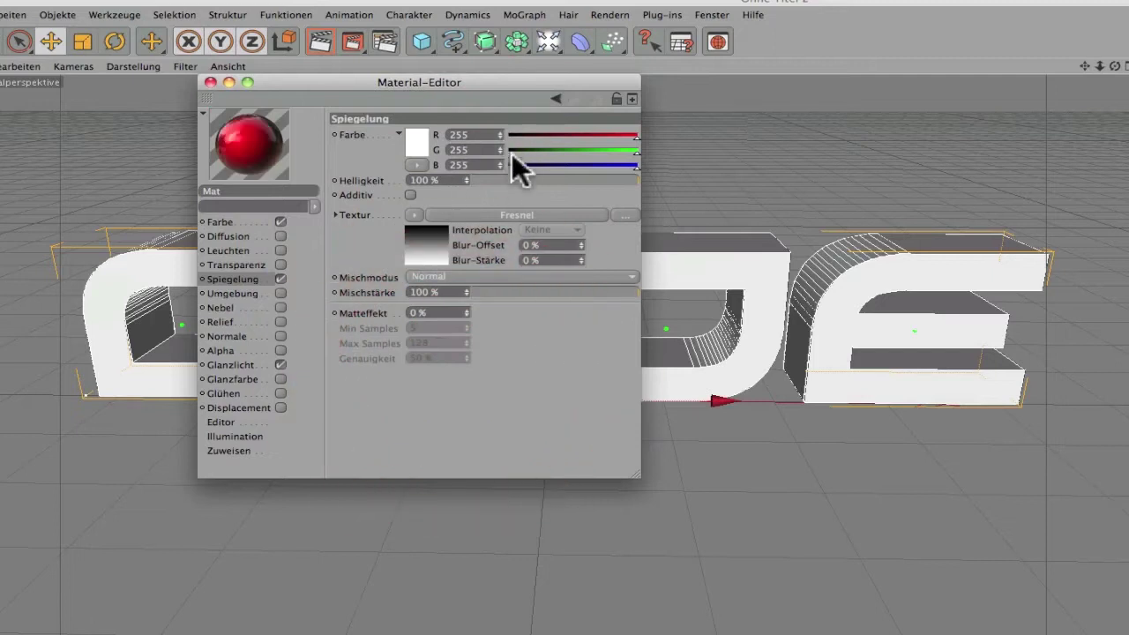
pyautogui.click(500, 181)
pyautogui.moveTo(507, 180); pyautogui.dragTo(520, 180)
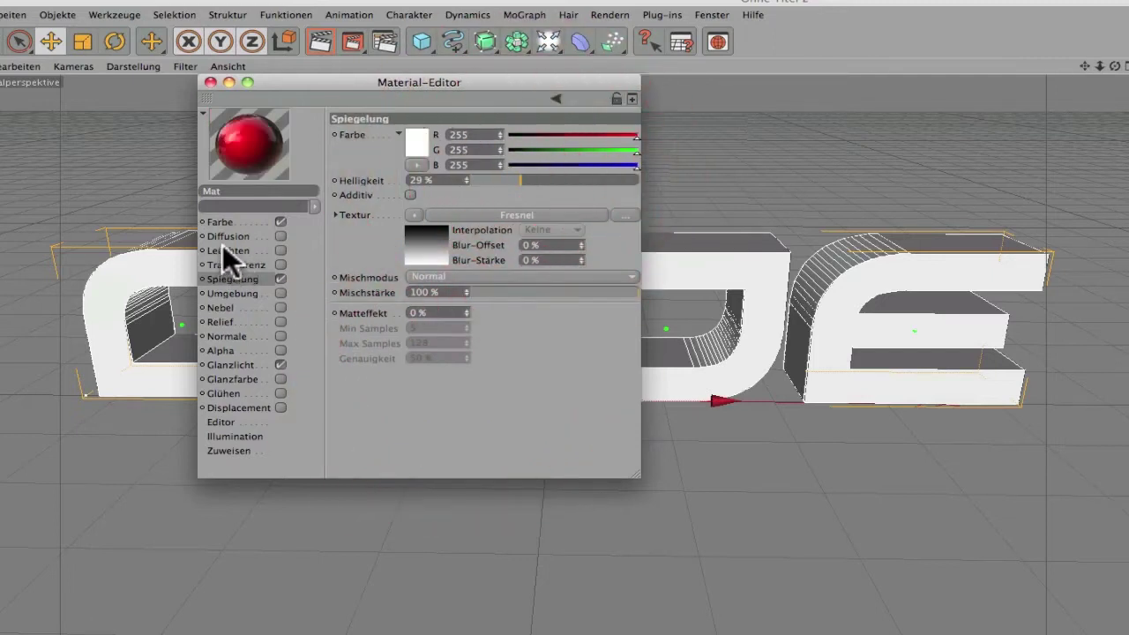
pyautogui.click(281, 250)
pyautogui.click(281, 251)
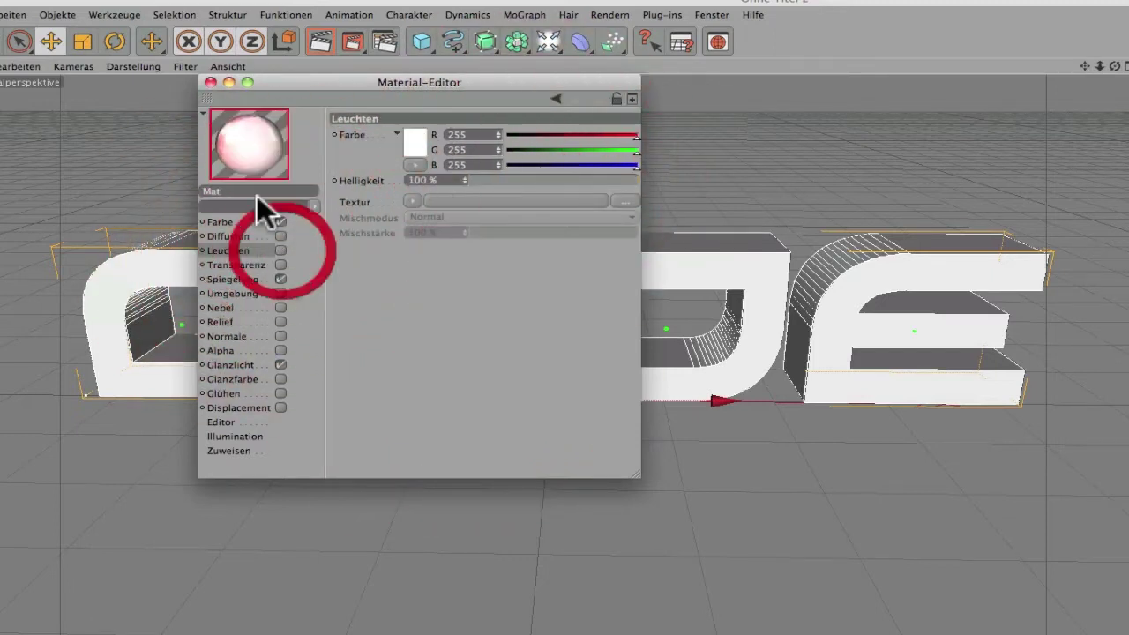
pyautogui.click(209, 82)
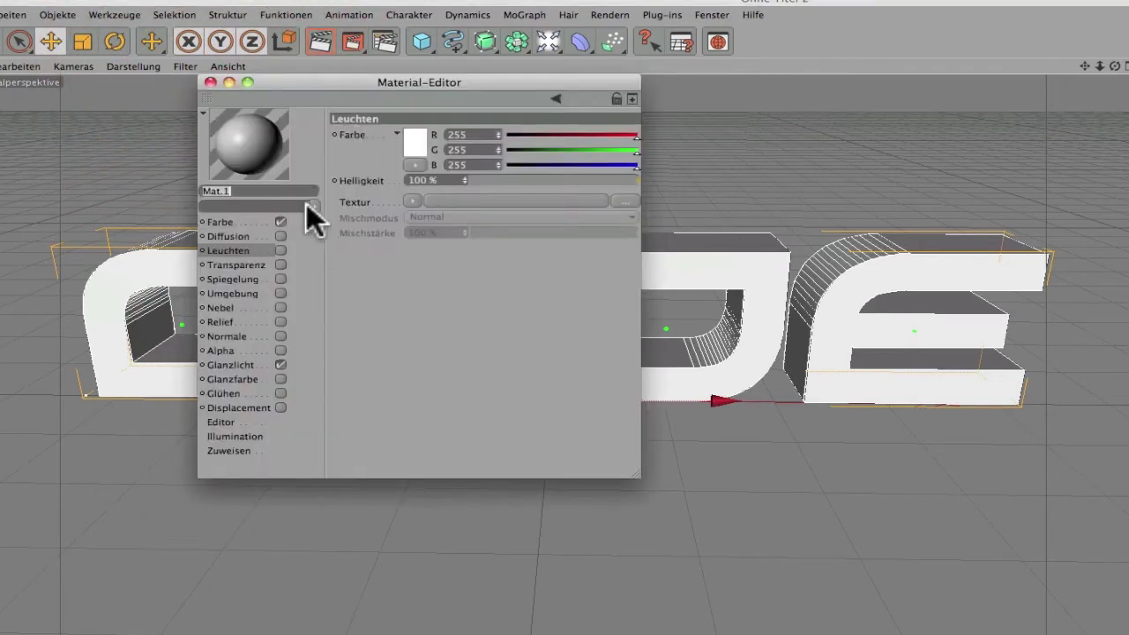
# Colour the second material, Mat.1, pure black.
pyautogui.click(414, 141)
pyautogui.moveTo(422, 141); pyautogui.dragTo(425, 173)
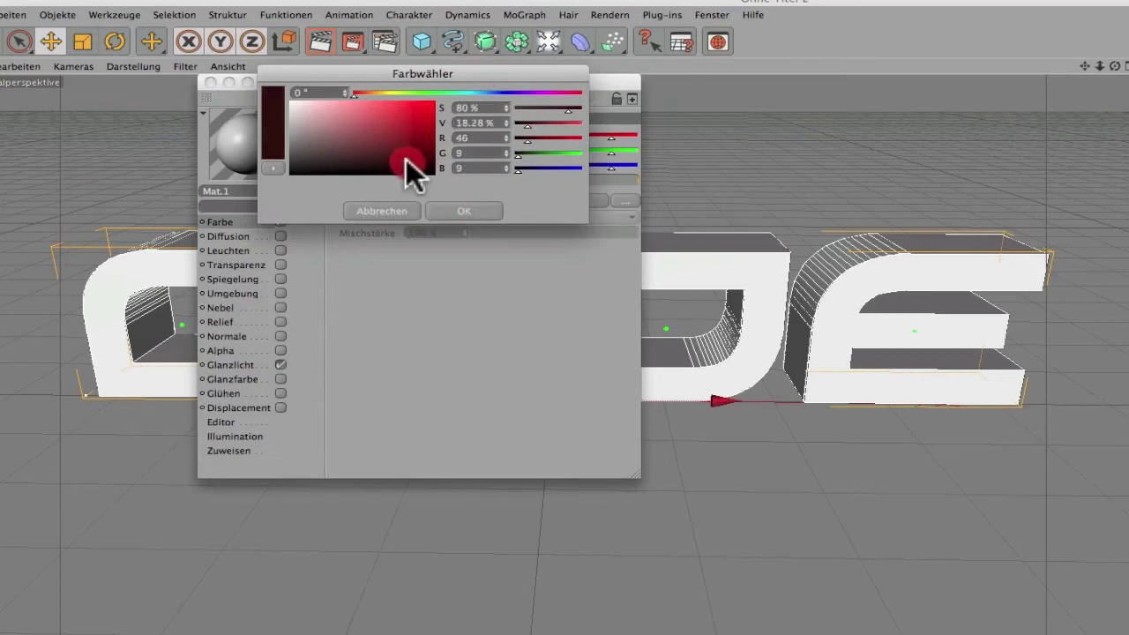
pyautogui.click(451, 213)
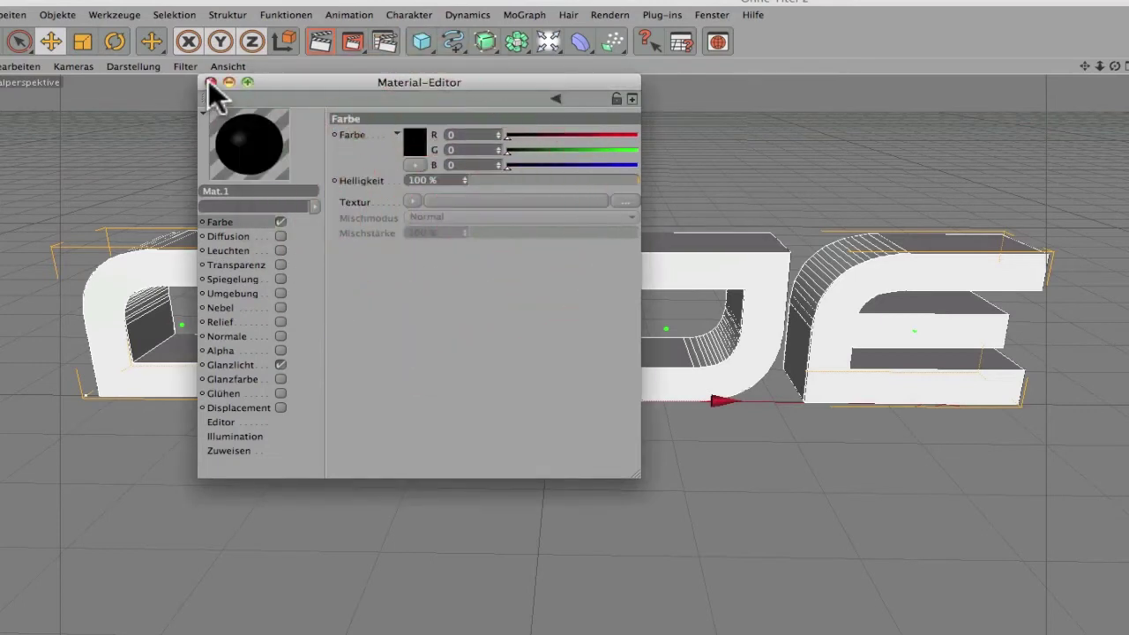
pyautogui.click(210, 82)
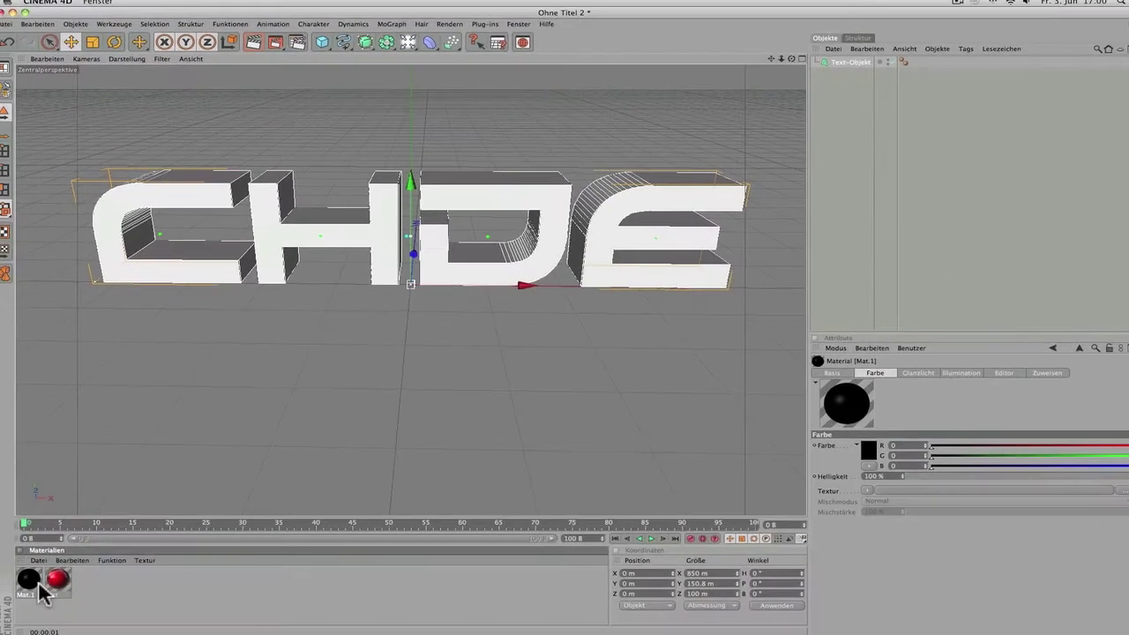
# Drag black Mat.1, then red Mat twice, onto Text-Objekt.
pyautogui.moveTo(856, 64); pyautogui.dragTo(852, 62)
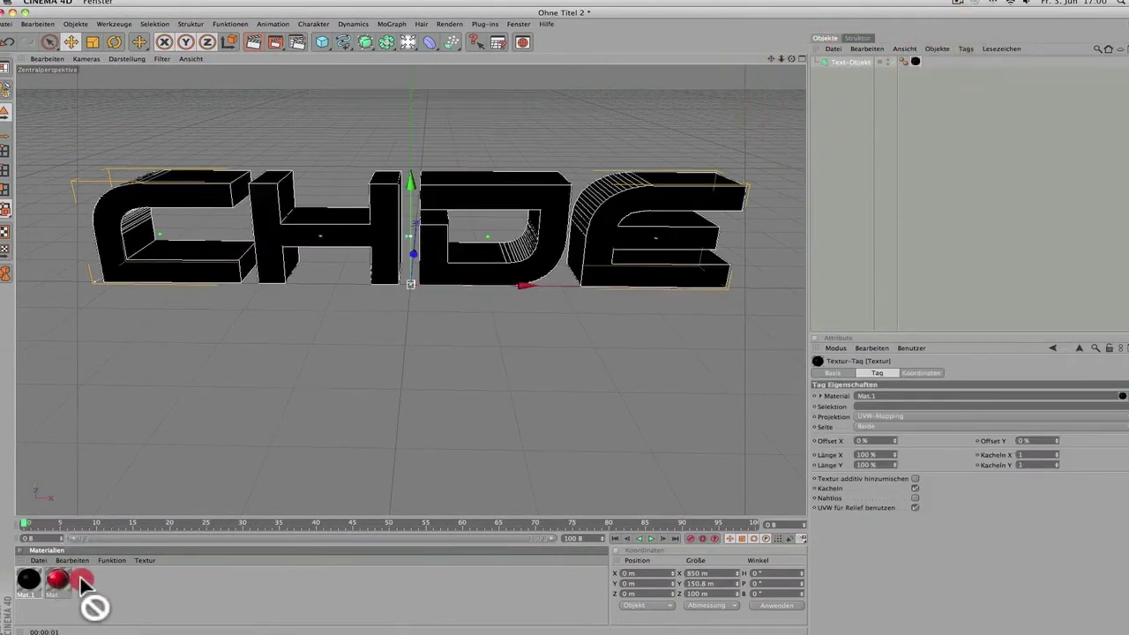
pyautogui.moveTo(853, 66); pyautogui.dragTo(852, 64)
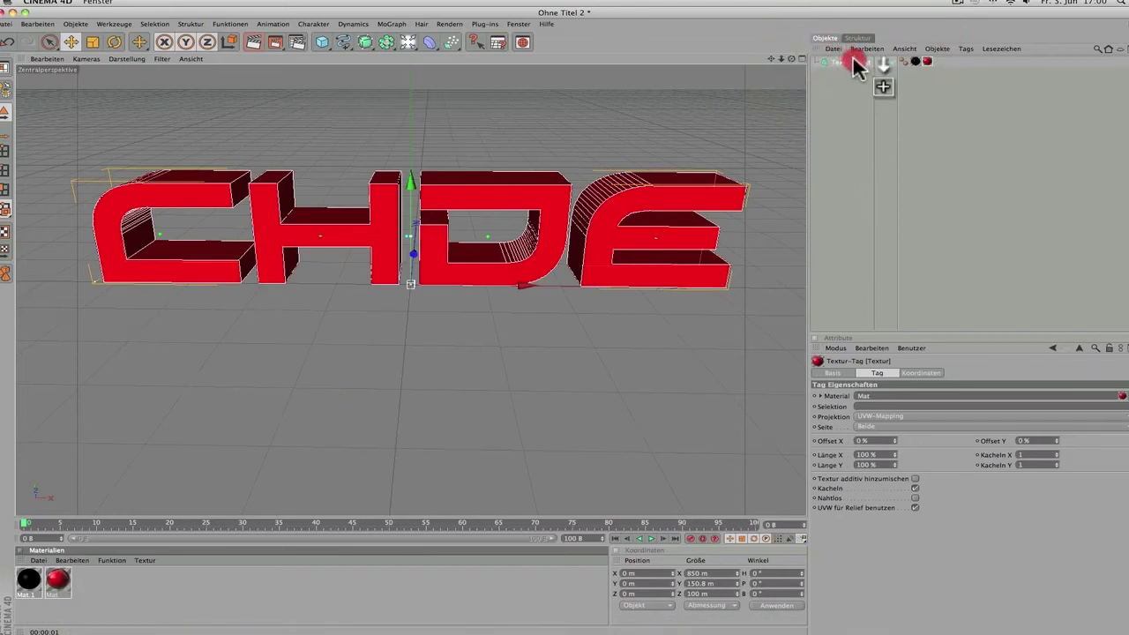
pyautogui.moveTo(855, 65); pyautogui.dragTo(853, 64)
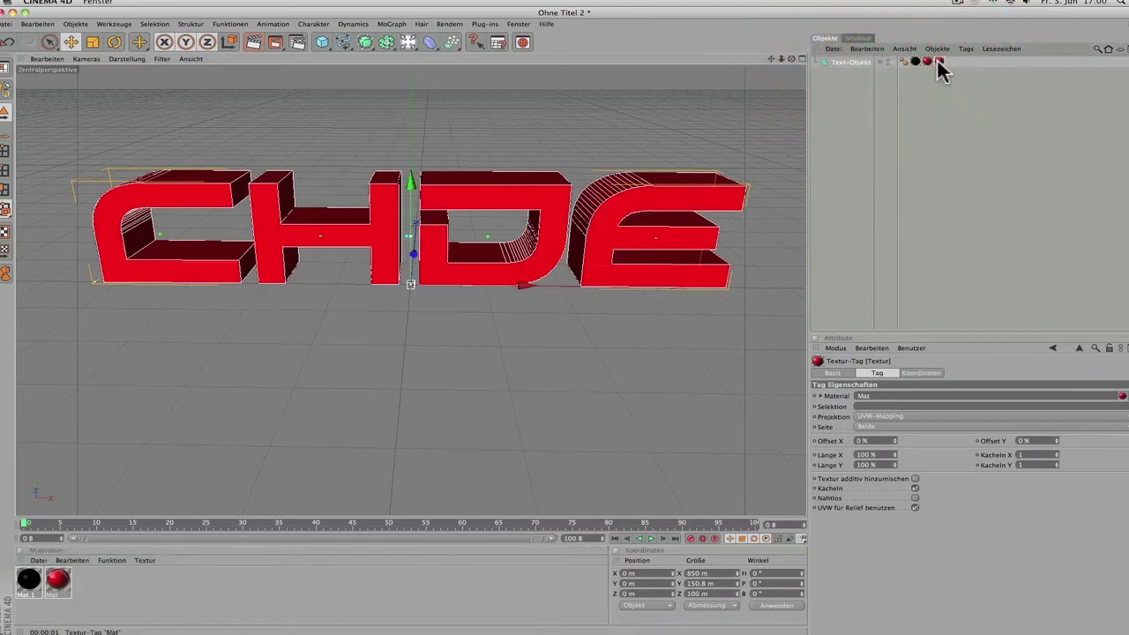
# Limit the two red texture tags to selections C1 and C2, then orbit to check the black sides.
pyautogui.click(892, 406)
pyautogui.write('C1')
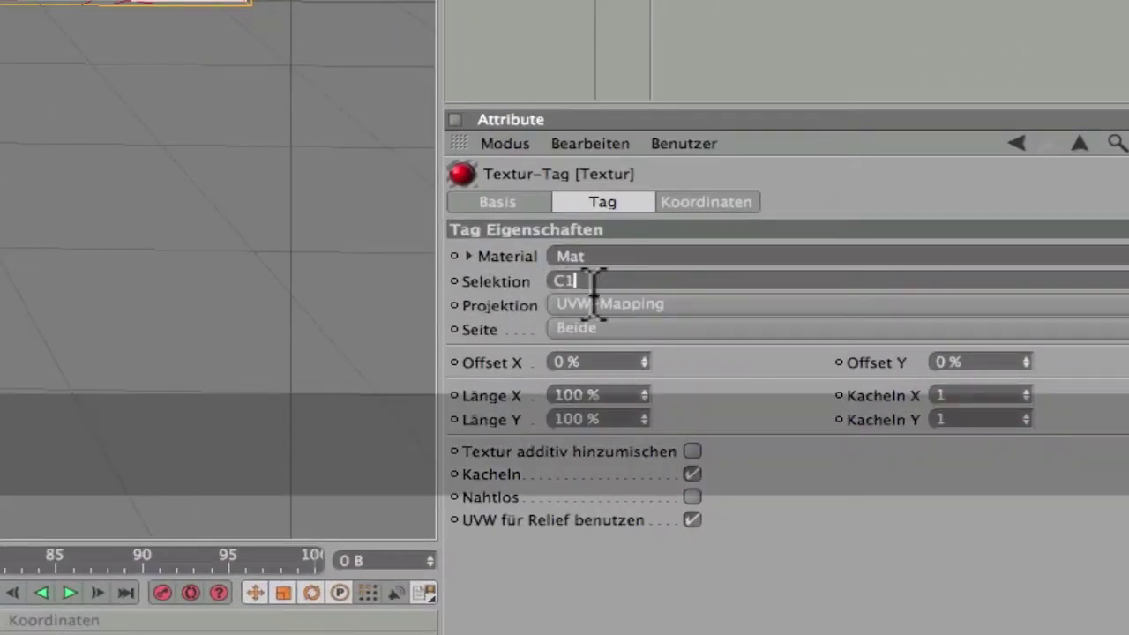
pyautogui.moveTo(575, 281); pyautogui.dragTo(548, 280)
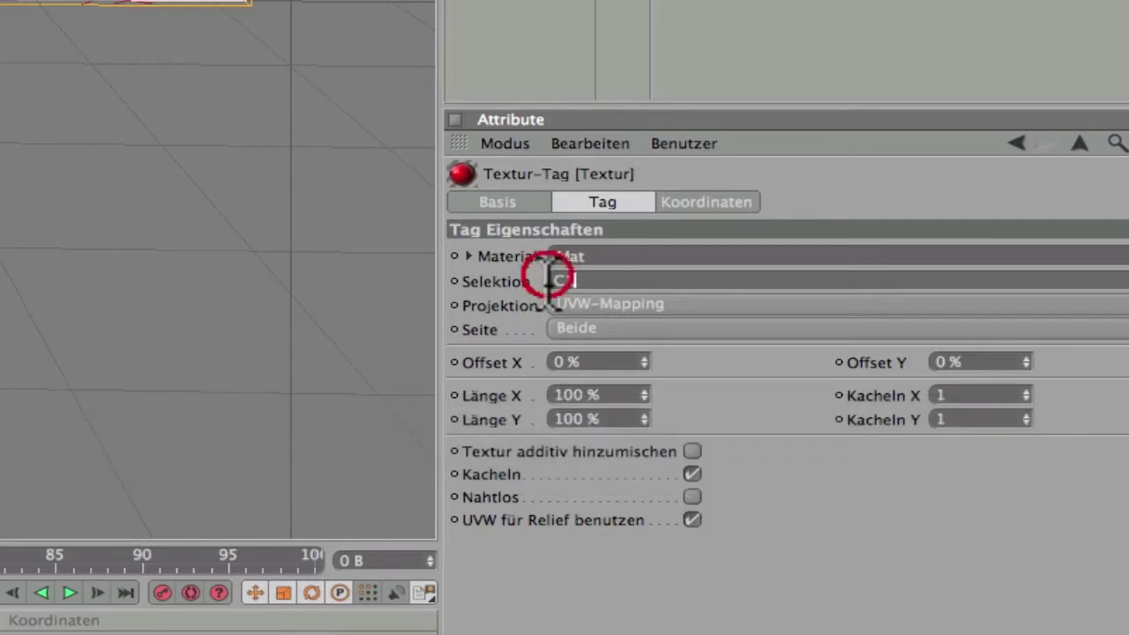
pyautogui.press('BackSpace')
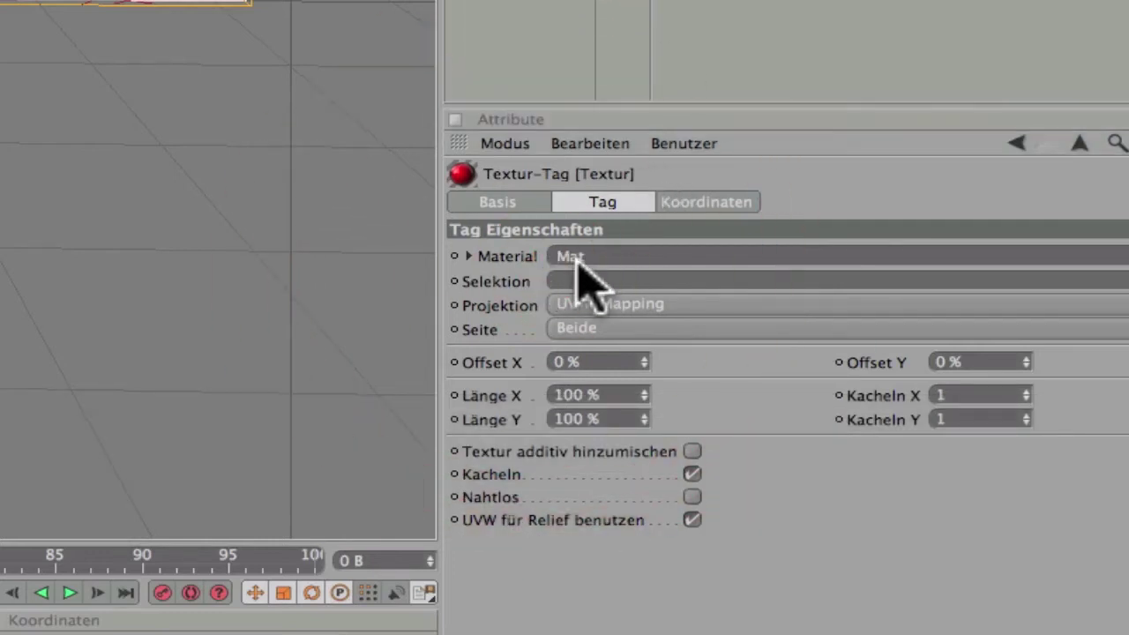
pyautogui.click(586, 281)
pyautogui.write('C2')
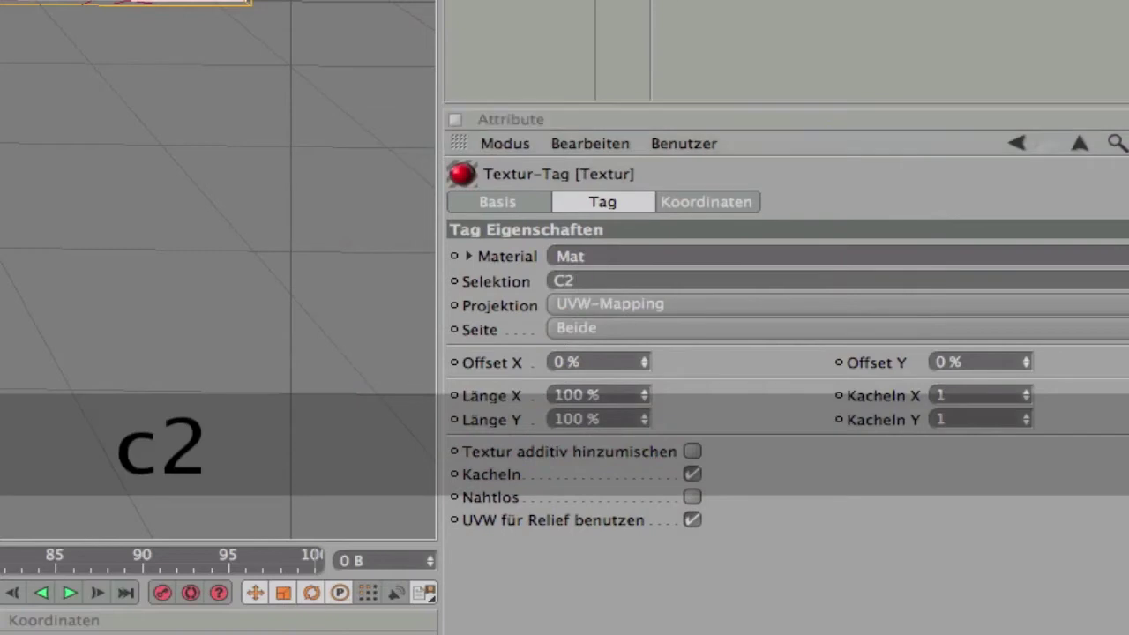
pyautogui.click(681, 5)
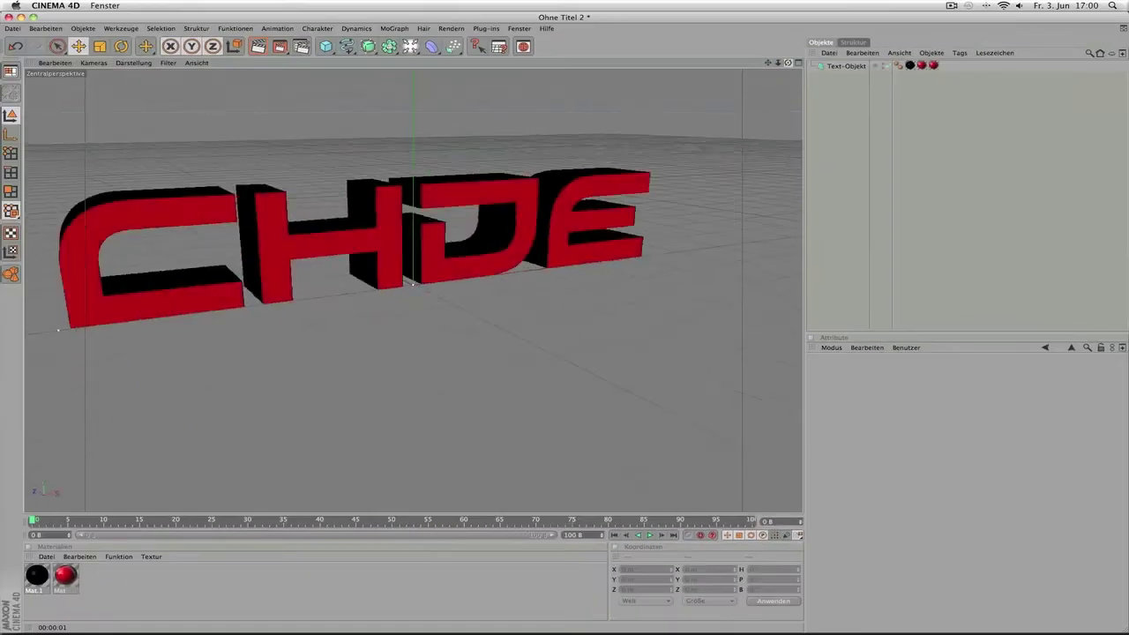
pyautogui.keyDown('alt'); pyautogui.moveTo(671, 203); pyautogui.dragTo(737, 183); pyautogui.keyUp('alt')
pyautogui.moveTo(791, 65)
pyautogui.mouseDown()
pyautogui.moveTo(846, 97)
pyautogui.moveTo(785, 78)
pyautogui.moveTo(807, 88)
pyautogui.moveTo(852, 63)
pyautogui.mouseUp()
# Delete the red material tags and duplicate the text object as Text-Objekt.1.
pyautogui.click(854, 65)
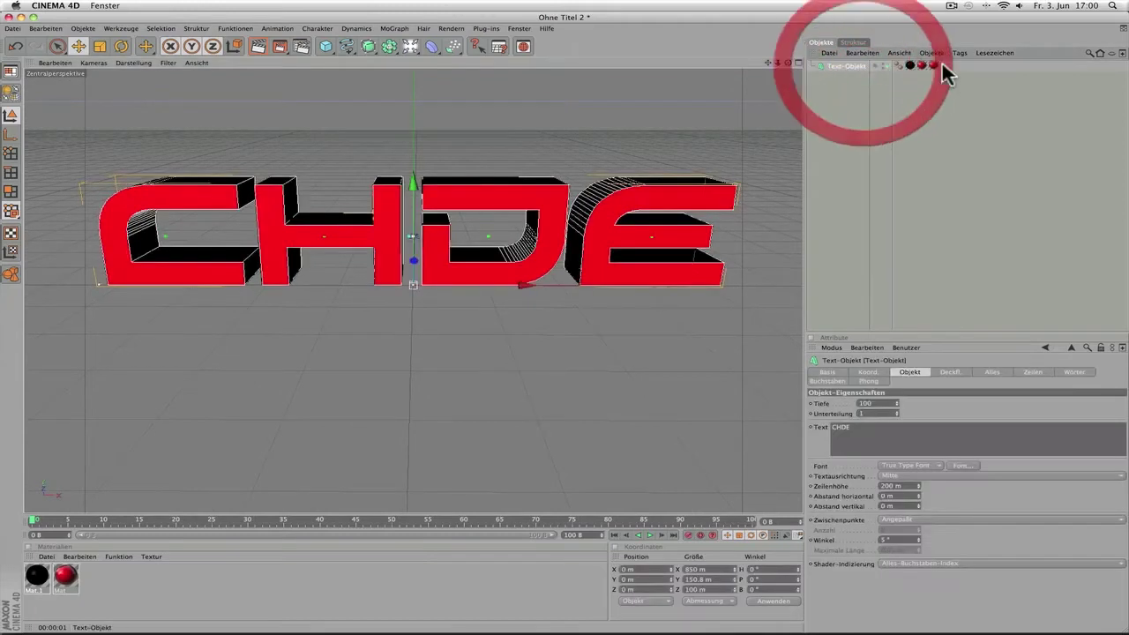
pyautogui.click(929, 67)
pyautogui.press('Delete')
pyautogui.click(867, 64)
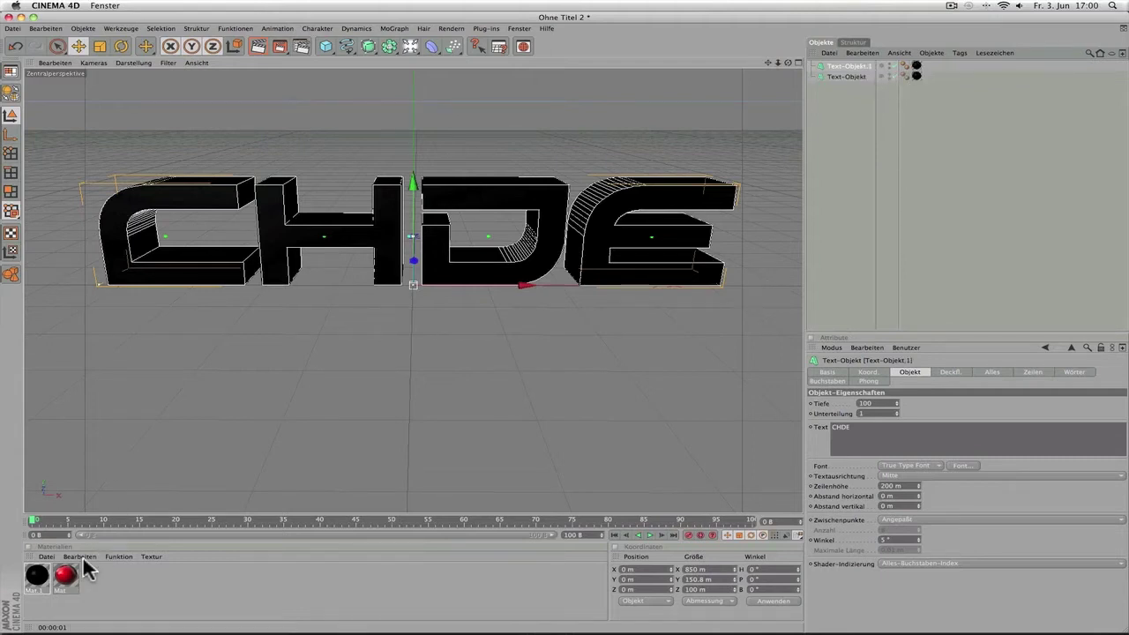
pyautogui.moveTo(61, 585); pyautogui.dragTo(764, 103)
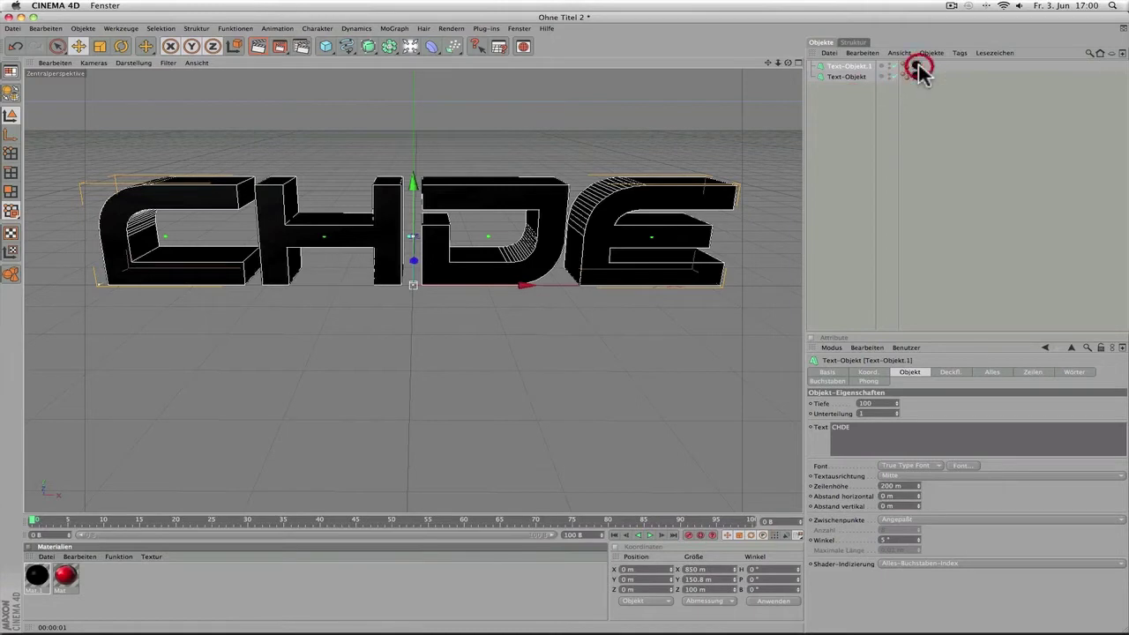
# Set both front and back caps of Text-Objekt.1 to Deckflächen und Rundung.
pyautogui.click(952, 370)
pyautogui.click(939, 403)
pyautogui.click(932, 443)
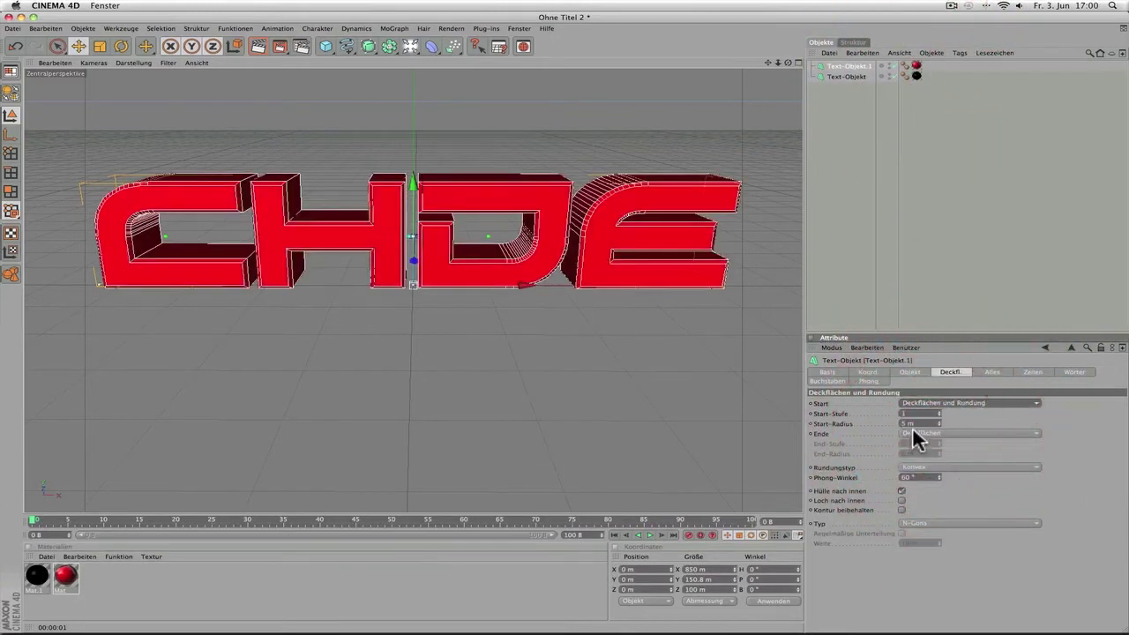
pyautogui.click(912, 431)
pyautogui.click(916, 471)
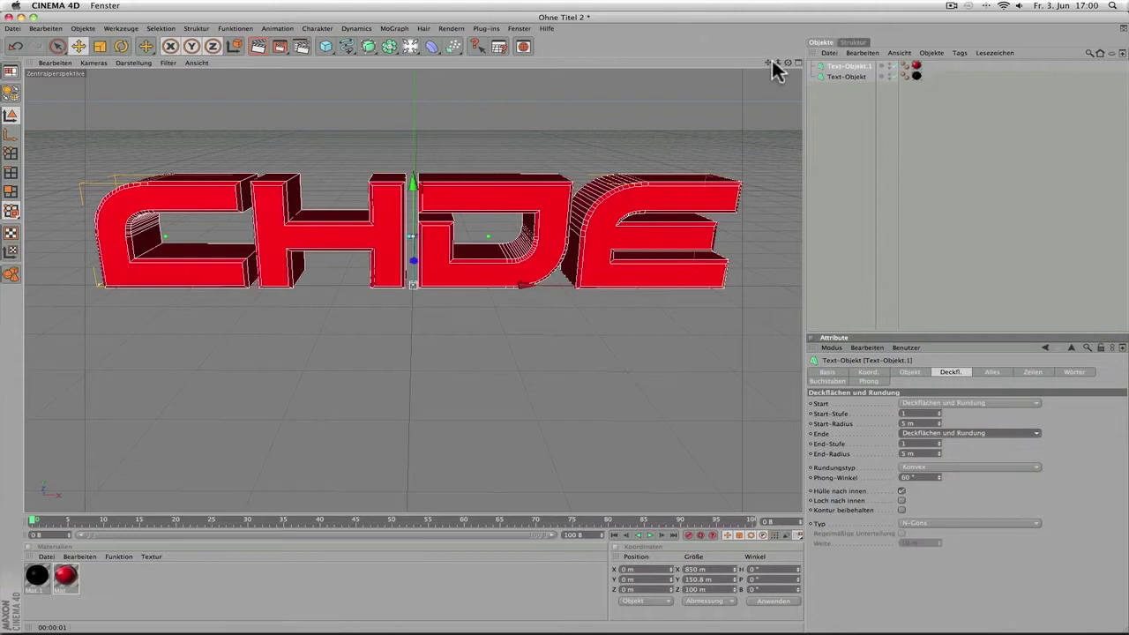
pyautogui.moveTo(790, 64); pyautogui.dragTo(706, 88)
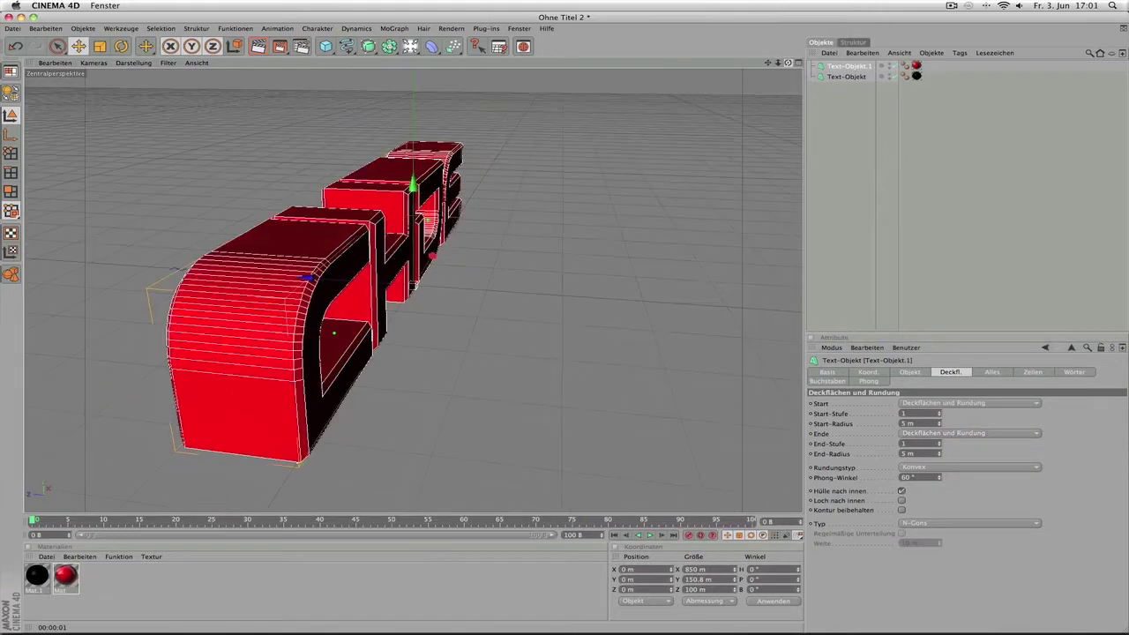
pyautogui.moveTo(789, 63); pyautogui.dragTo(759, 79)
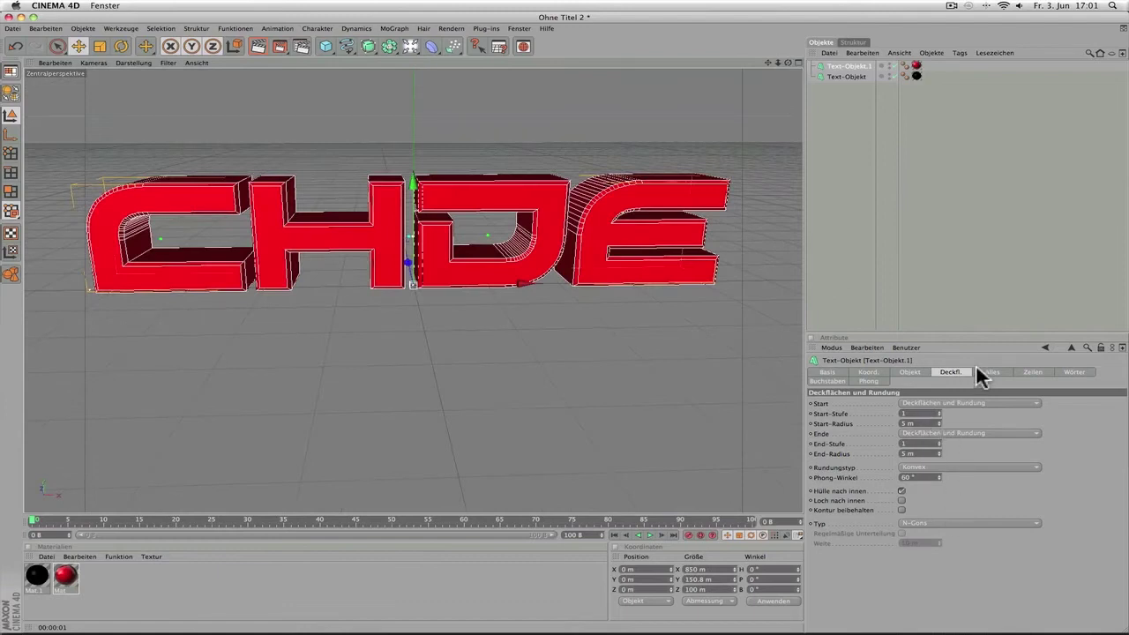
# Set the fillet radii to 5 m and adjust the fillet step counts.
pyautogui.moveTo(938, 453); pyautogui.dragTo(939, 453)
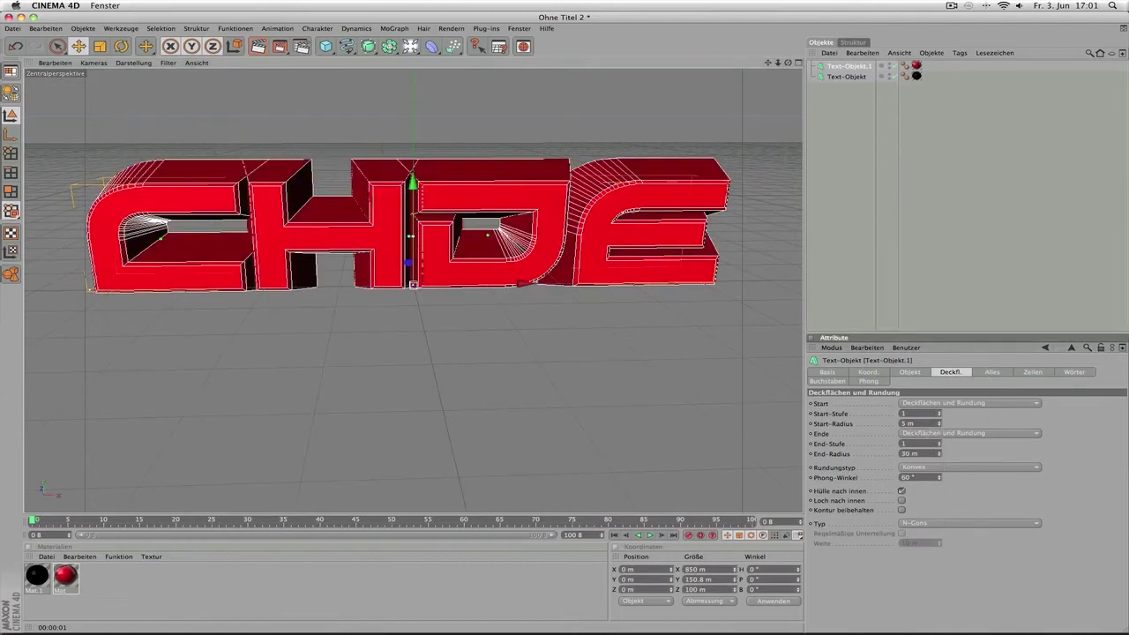
pyautogui.write('25')
pyautogui.write('5')
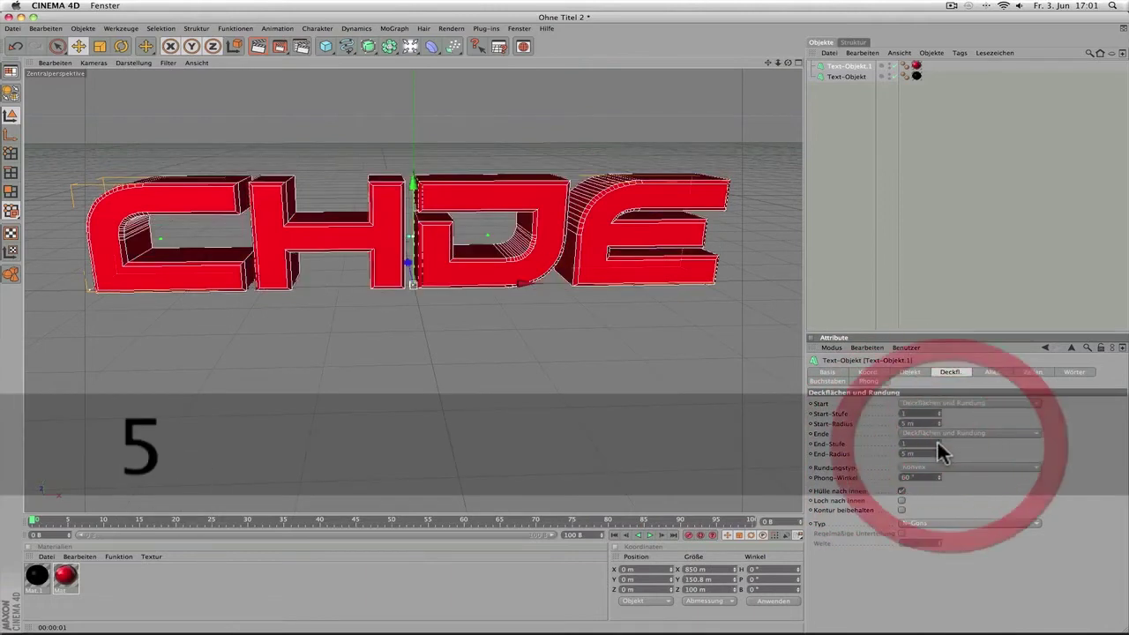
pyautogui.moveTo(941, 415); pyautogui.dragTo(942, 401)
pyautogui.press('BackSpace')
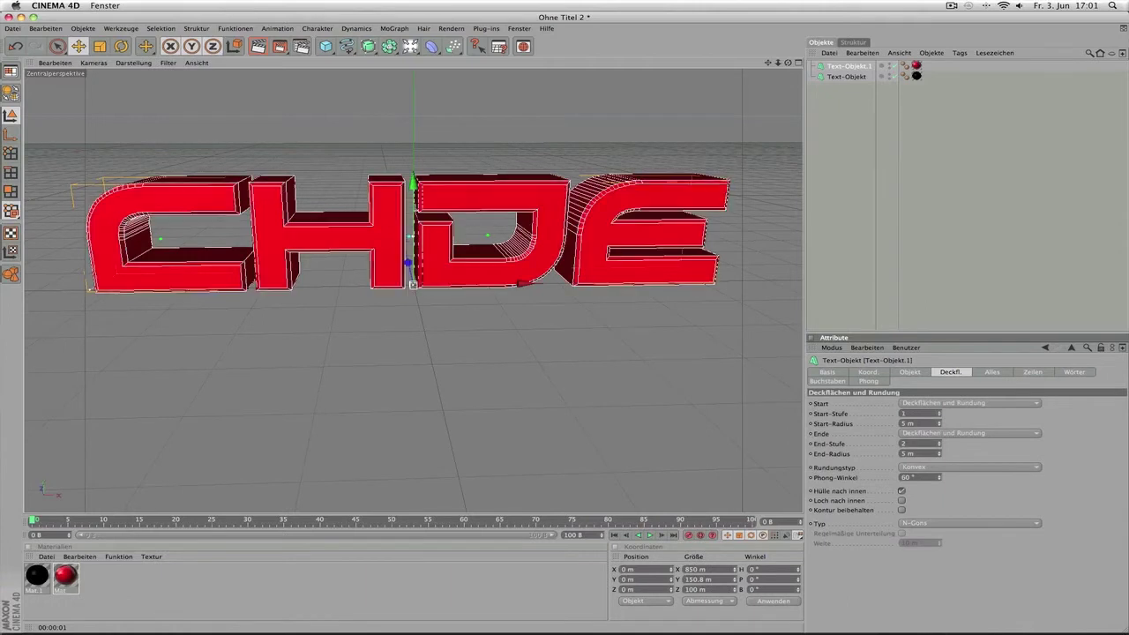
pyautogui.click(1064, 425)
pyautogui.click(910, 372)
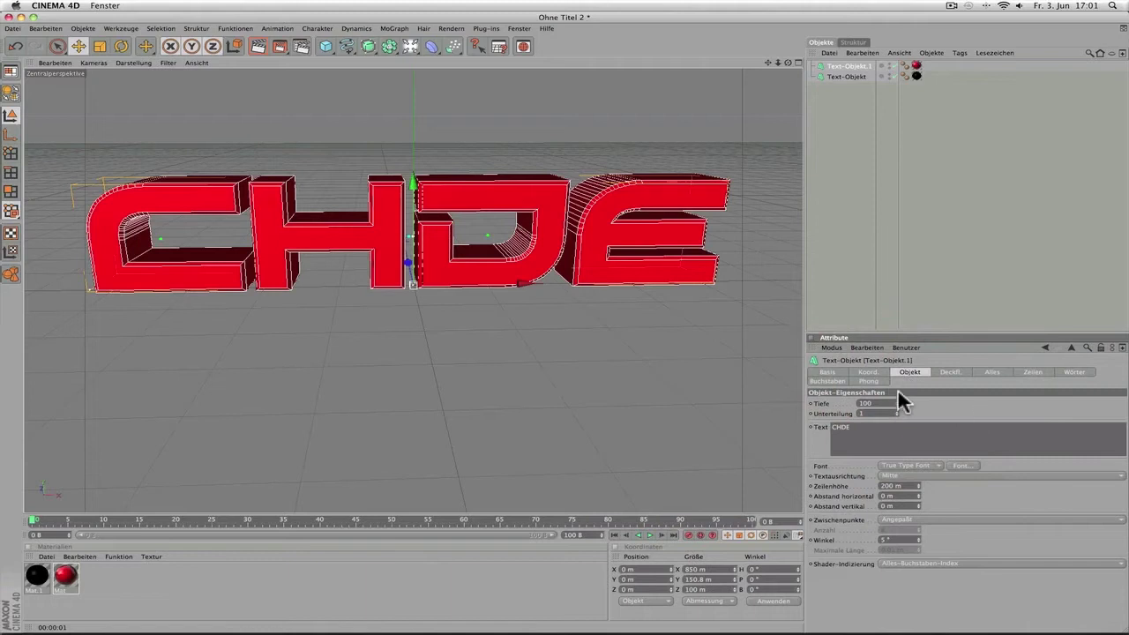
# Set Text-Objekt.1's extrusion depth to 80 and its Y position to 0 m.
pyautogui.write('80')
pyautogui.click(944, 406)
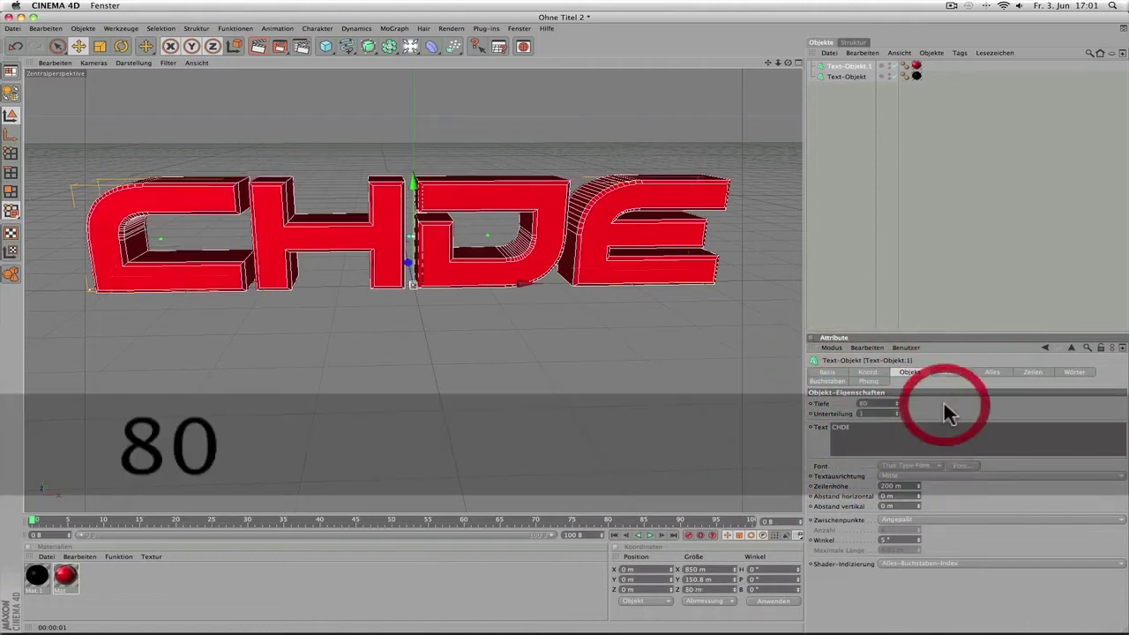
pyautogui.click(872, 371)
pyautogui.click(842, 424)
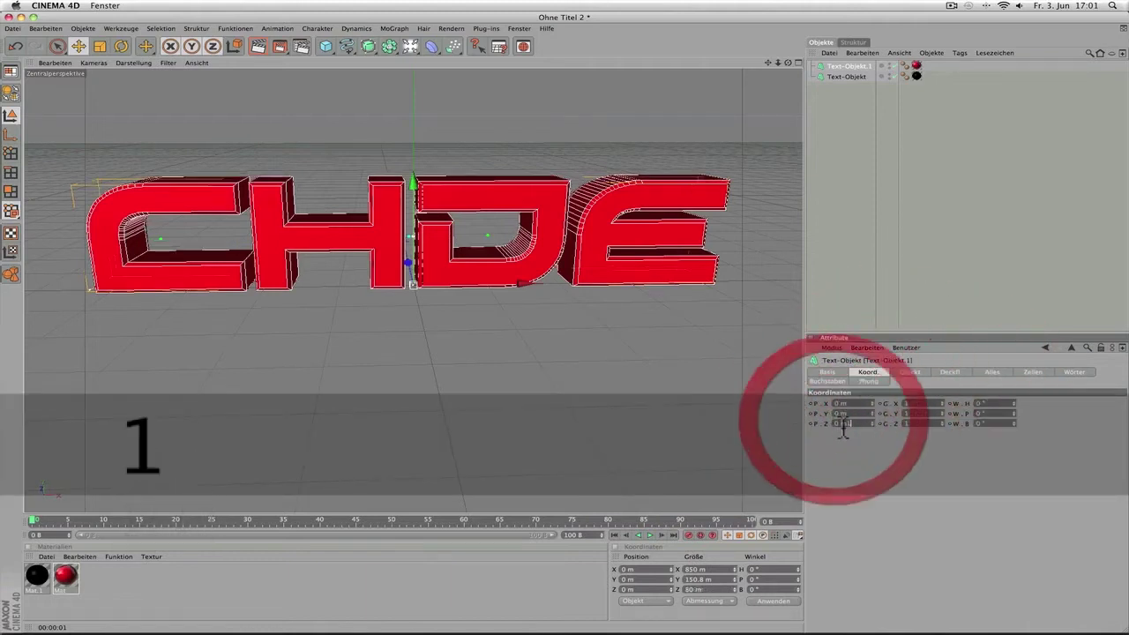
pyautogui.moveTo(414, 261); pyautogui.dragTo(408, 260)
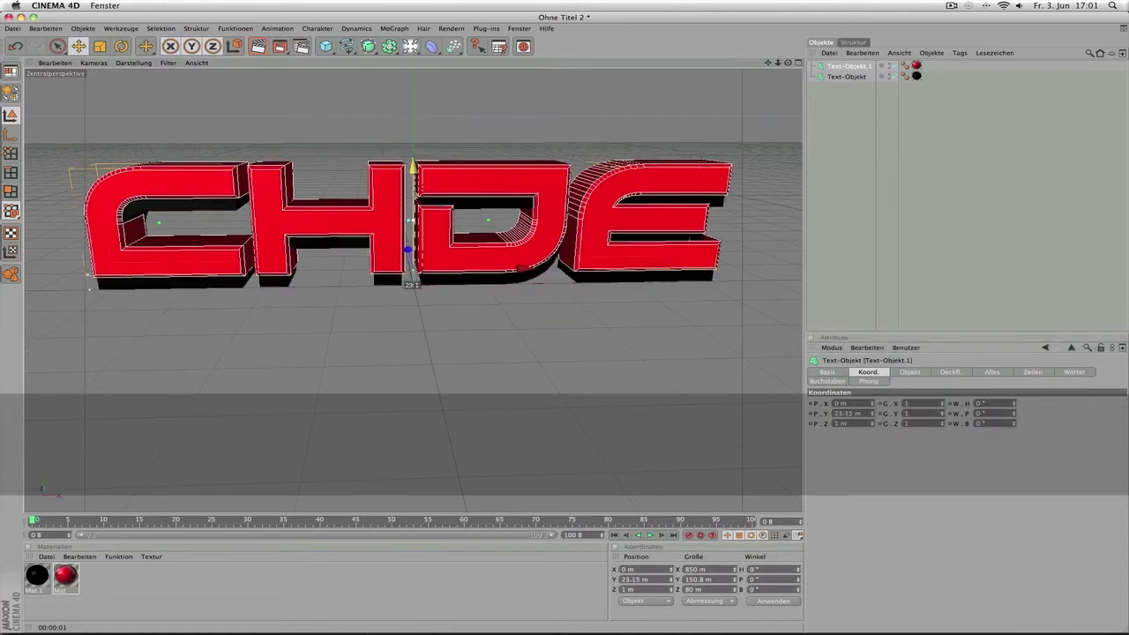
pyautogui.doubleClick(857, 413)
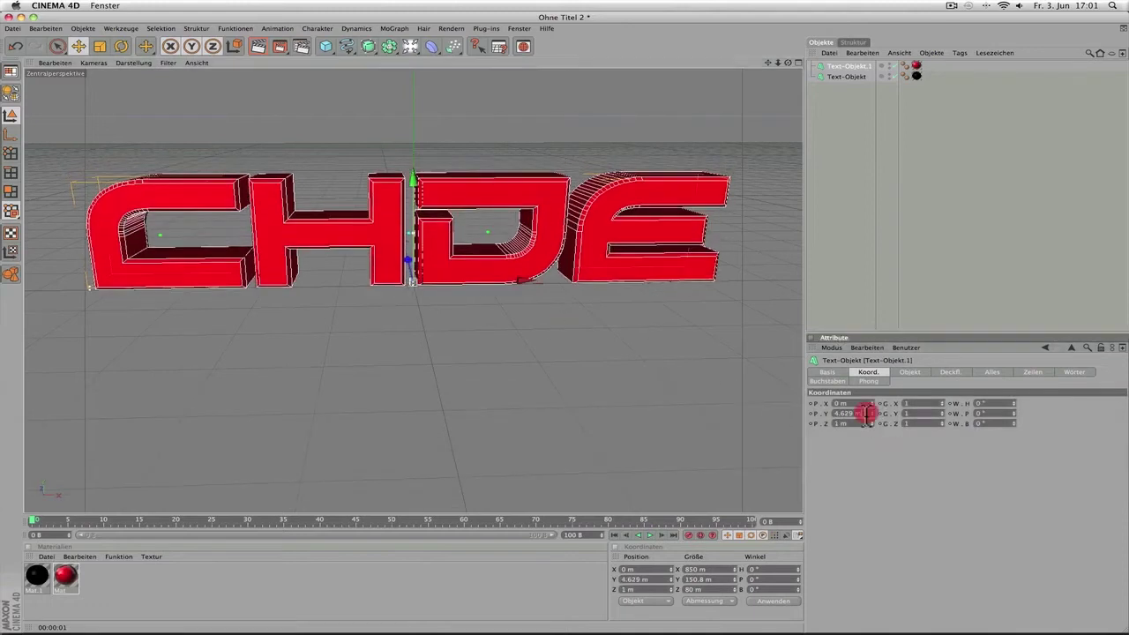
pyautogui.write('0')
pyautogui.press('Return')
# Move Text-Objekt.1 to a Z position of 10 m and orbit to view from above.
pyautogui.moveTo(409, 275); pyautogui.dragTo(610, 323)
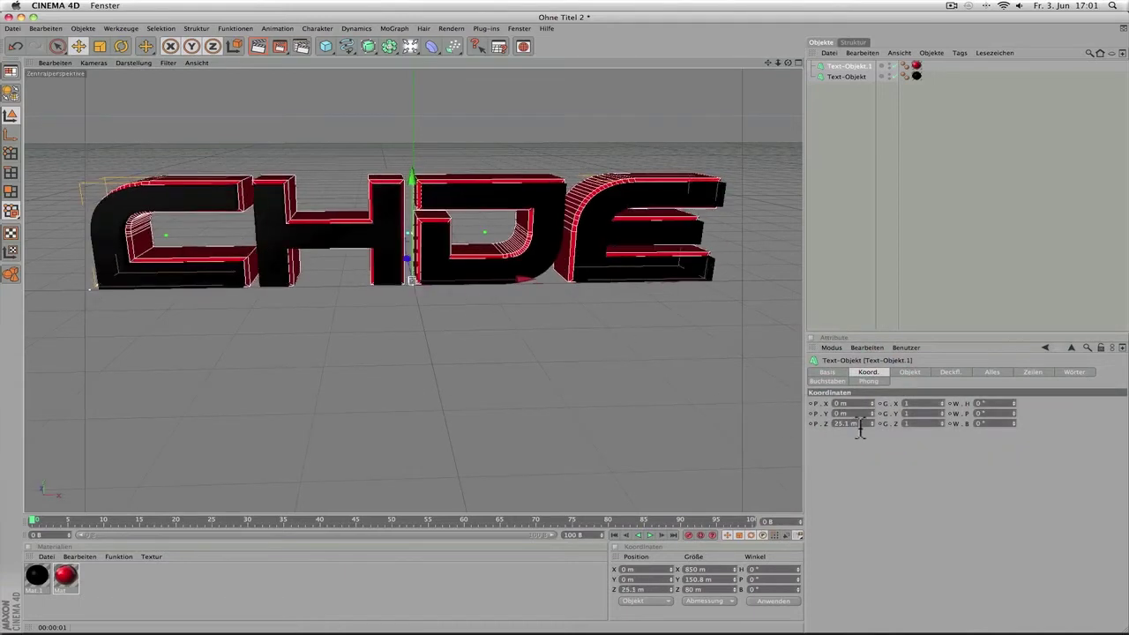
pyautogui.write('10')
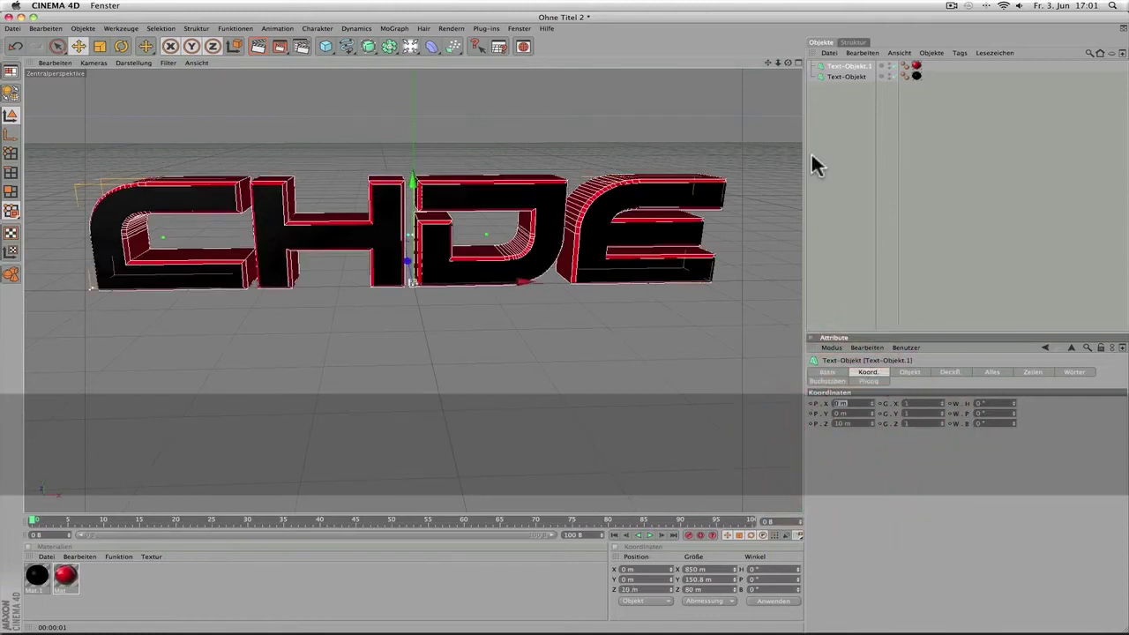
pyautogui.moveTo(788, 63)
pyautogui.mouseDown()
pyautogui.moveTo(759, 88)
pyautogui.moveTo(784, 68)
pyautogui.mouseUp()
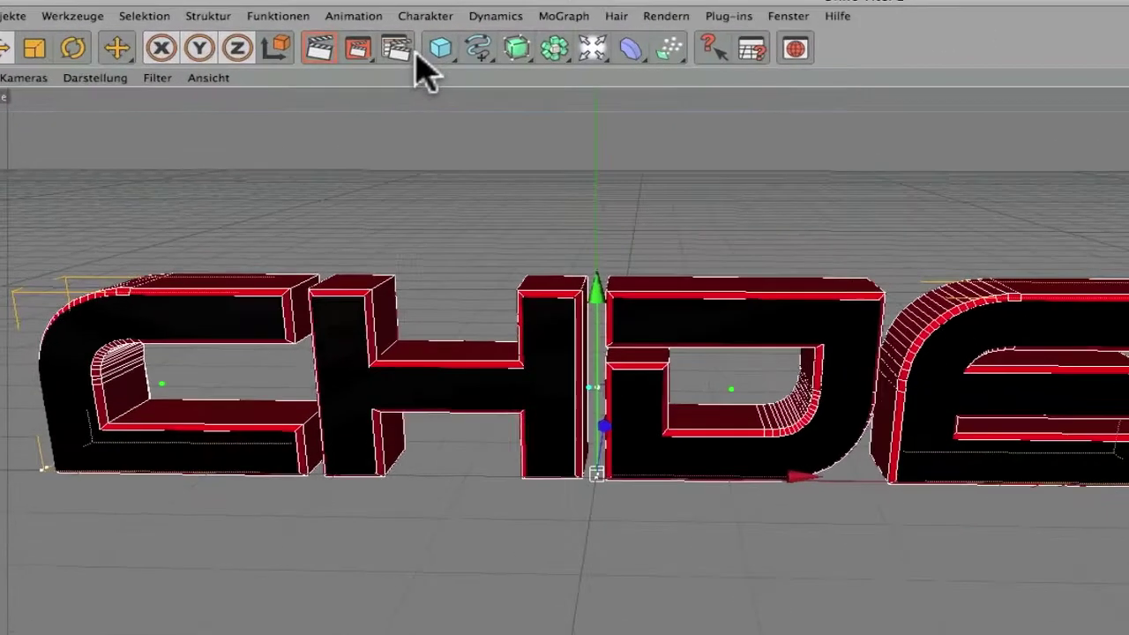
# Set the render output size to 1280×720 in Render Settings.
pyautogui.click(411, 51)
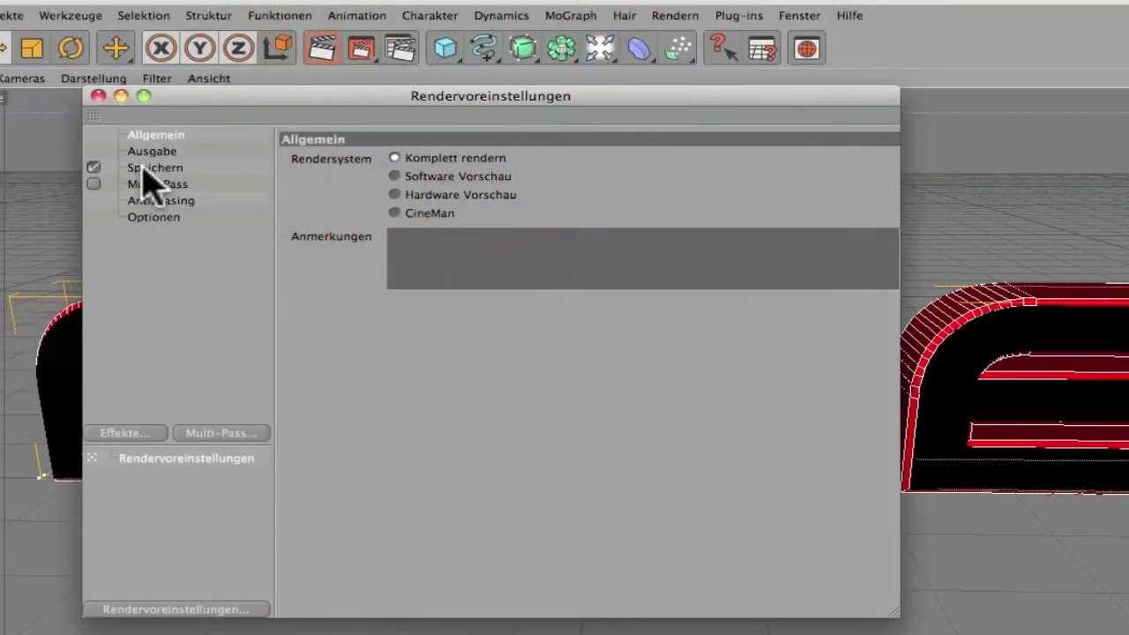
pyautogui.click(150, 153)
pyautogui.click(360, 170)
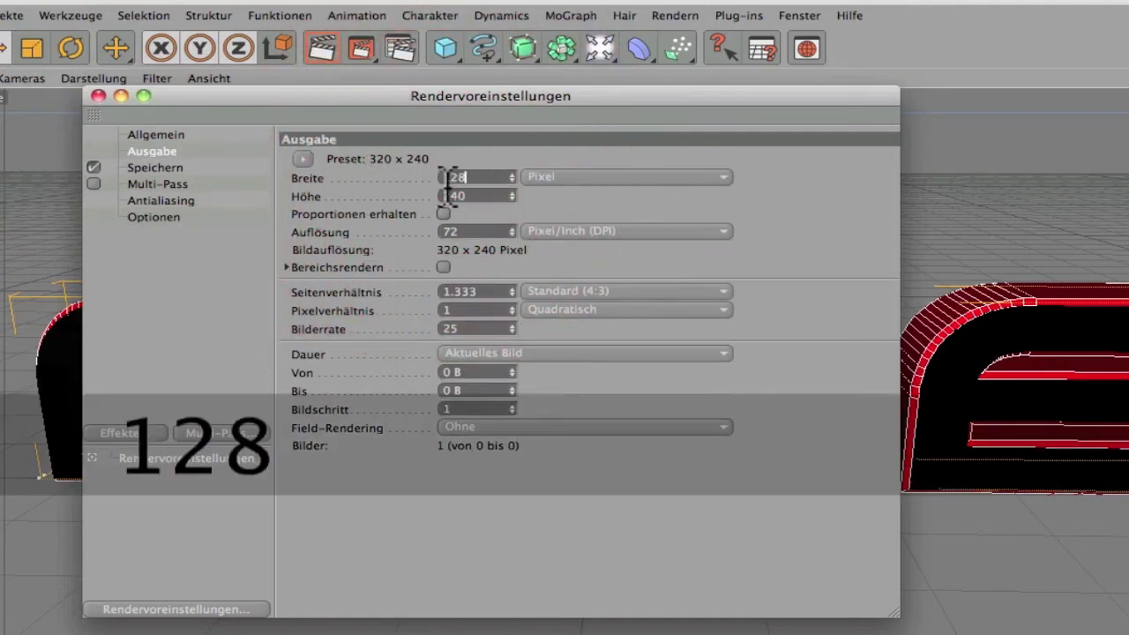
pyautogui.write('0')
pyautogui.press('Tab')
pyautogui.write('720')
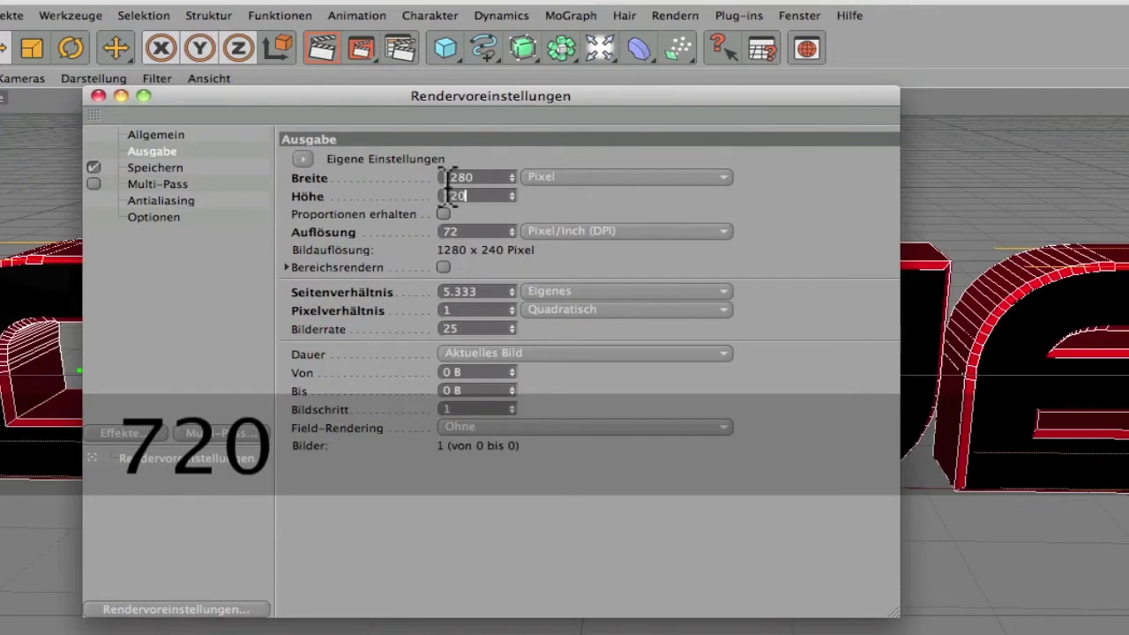
# Save renders as PNG with alpha to the desktop as SDFGHJK.
pyautogui.click(179, 169)
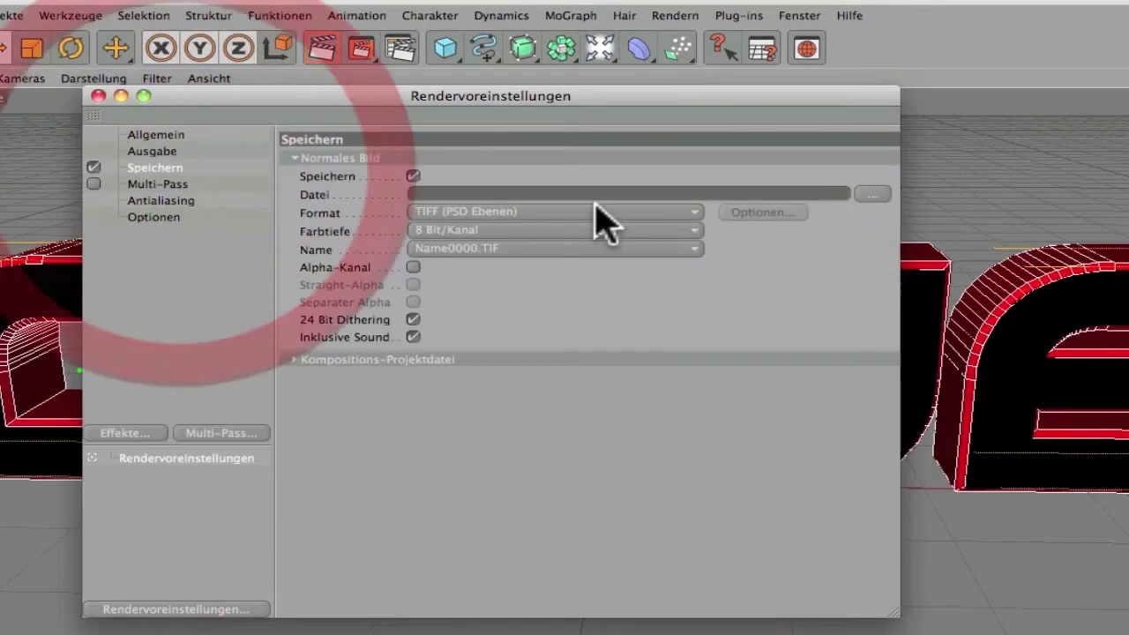
pyautogui.click(468, 212)
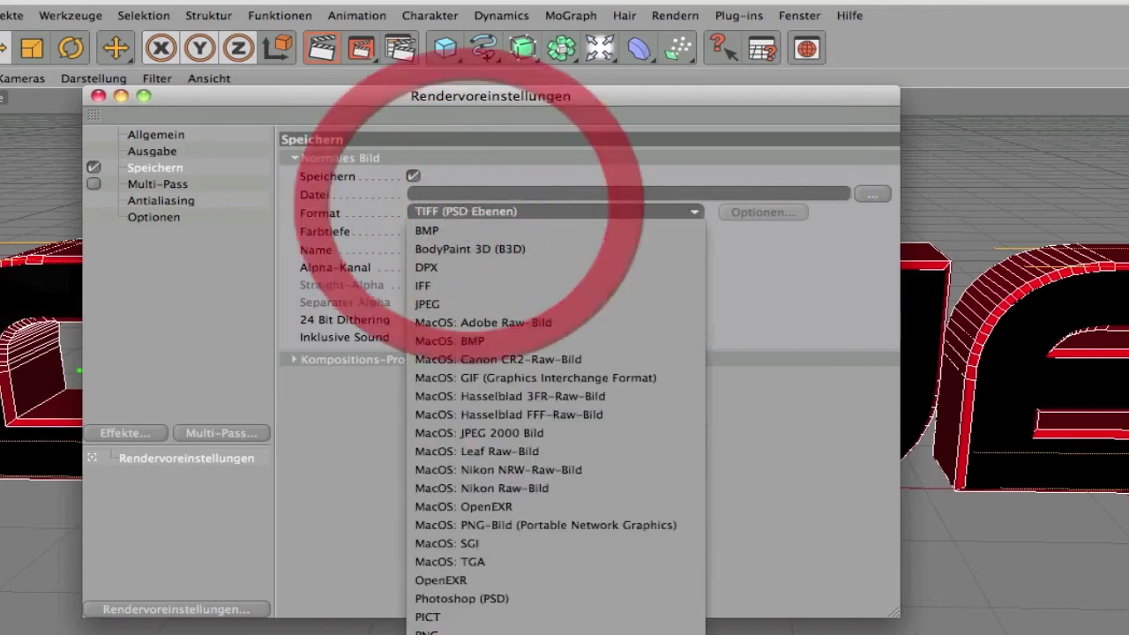
pyautogui.click(467, 632)
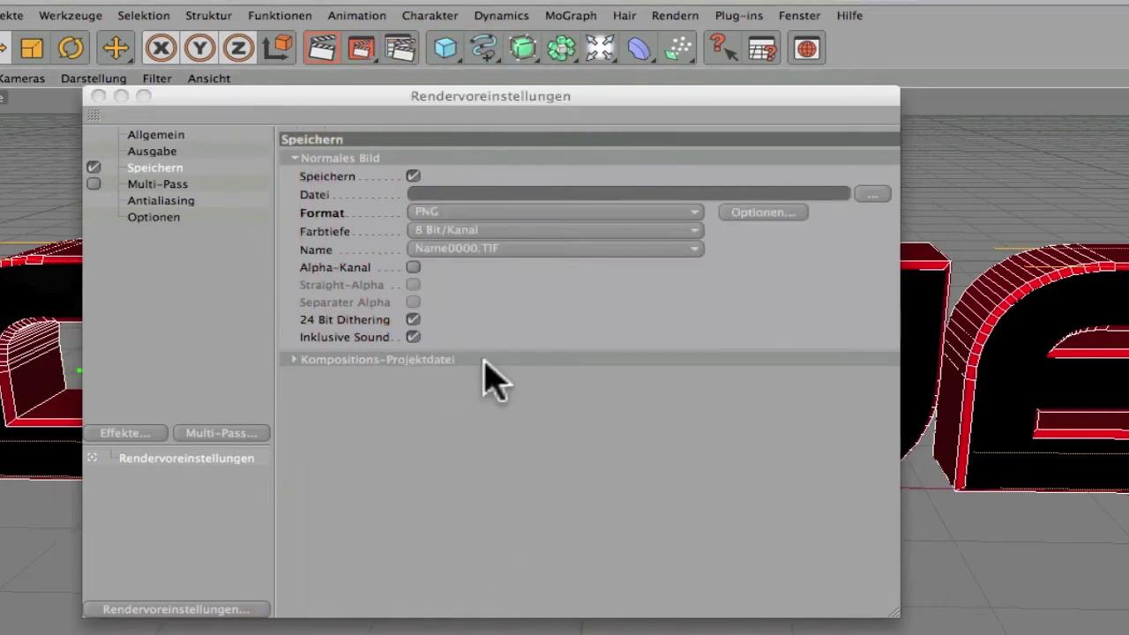
pyautogui.click(413, 267)
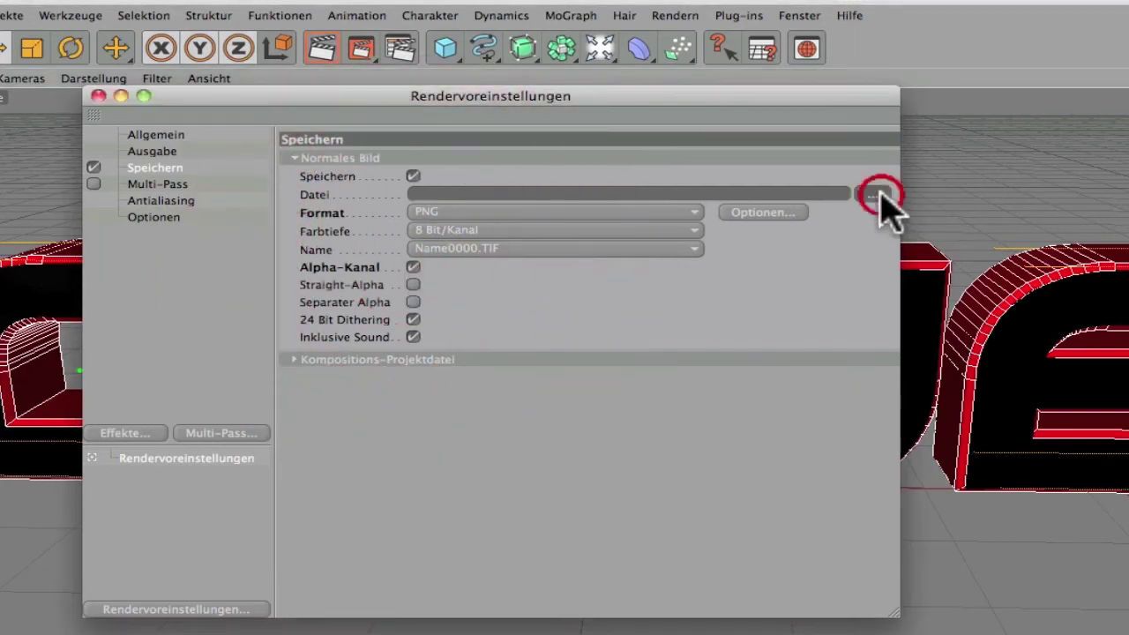
pyautogui.click(873, 194)
pyautogui.write('SDFGHJK')
pyautogui.press('Return')
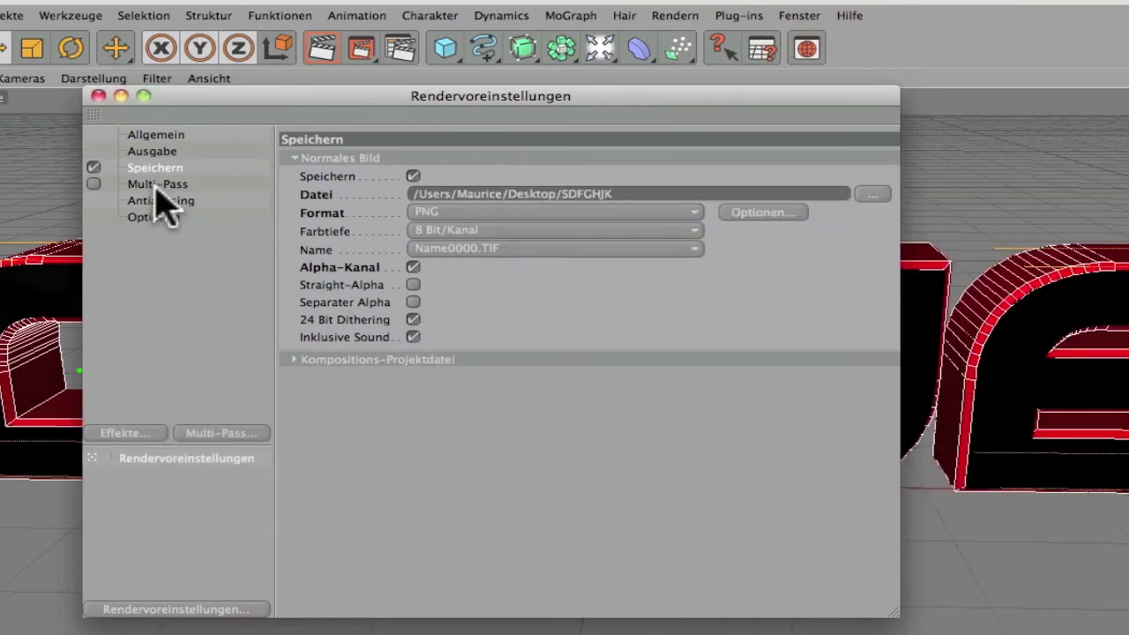
# Add the Ambient Occlusion and Global Illumination effects, then close Render Settings.
pyautogui.click(133, 432)
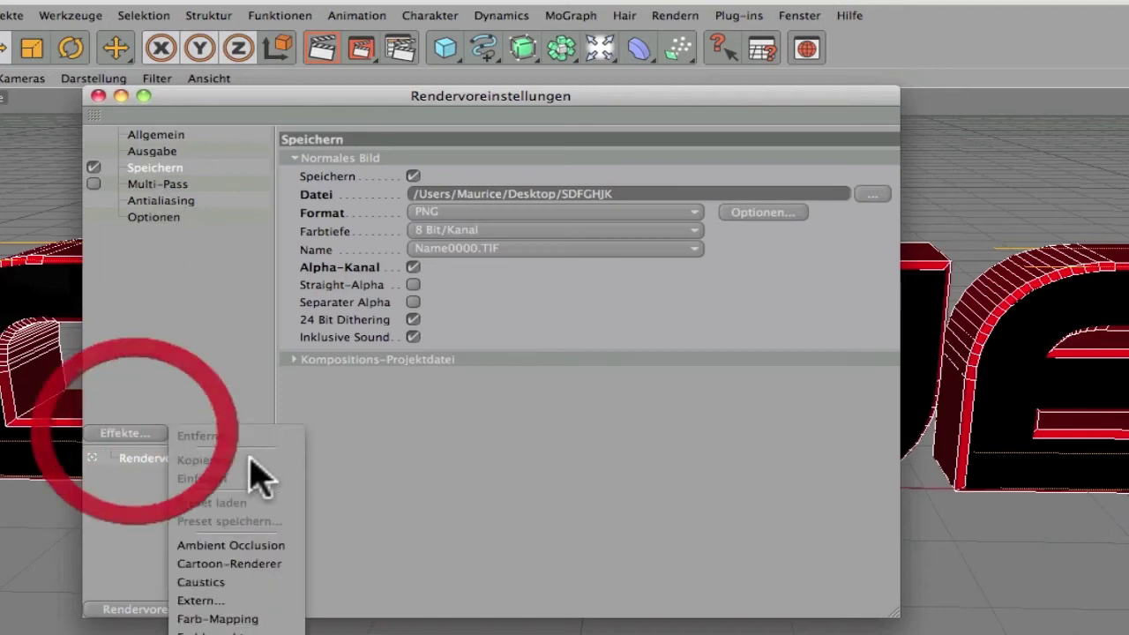
pyautogui.click(243, 542)
pyautogui.click(148, 433)
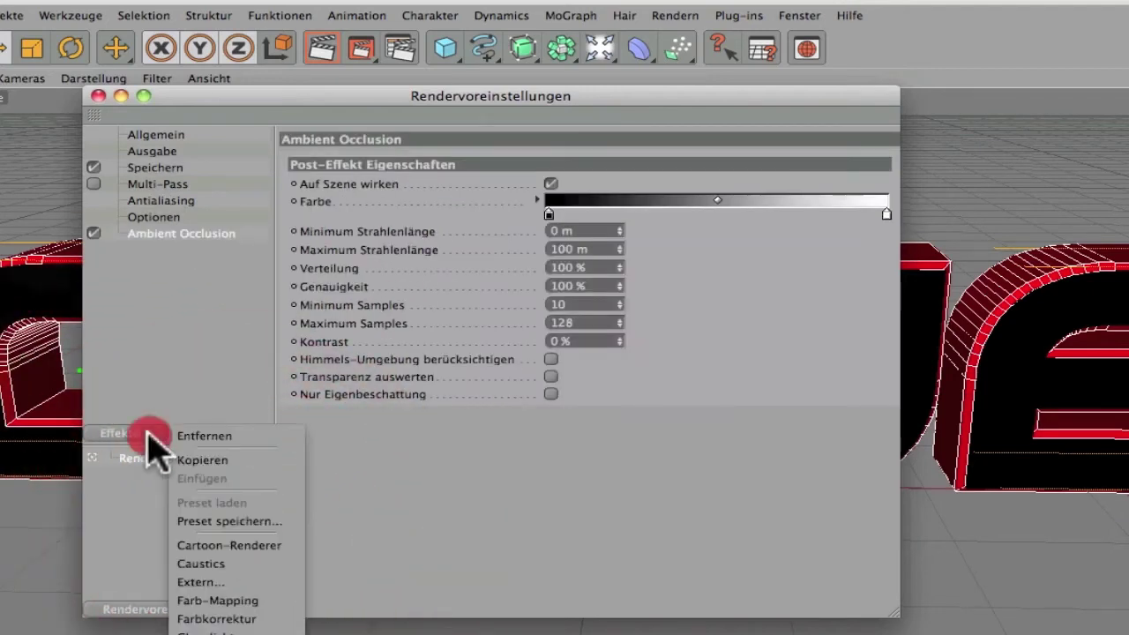
pyautogui.click(233, 618)
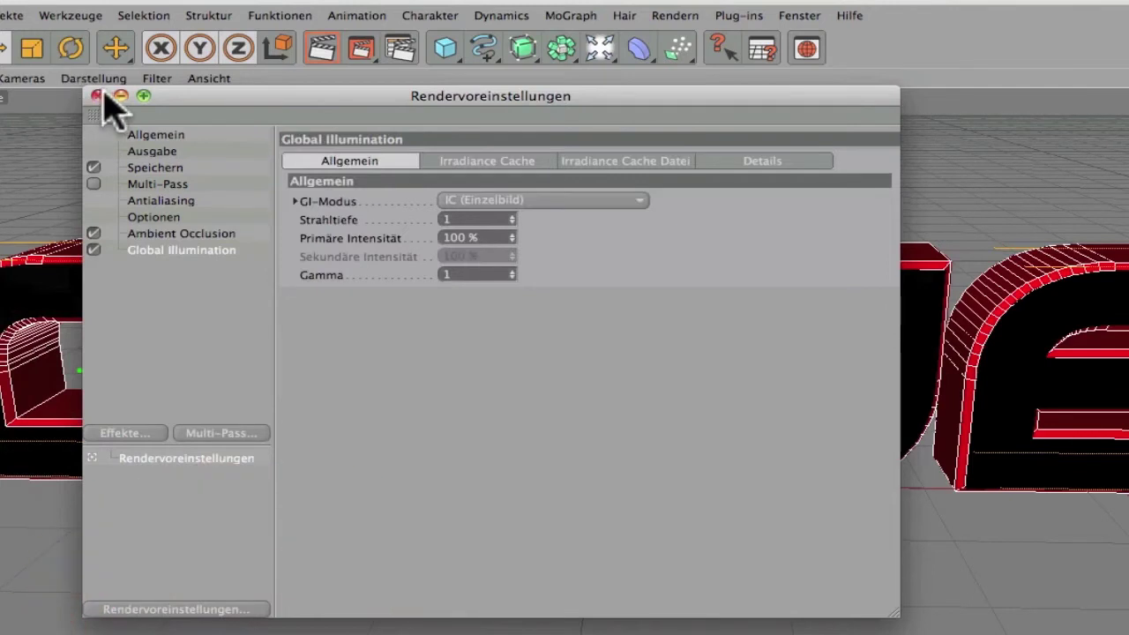
pyautogui.click(98, 95)
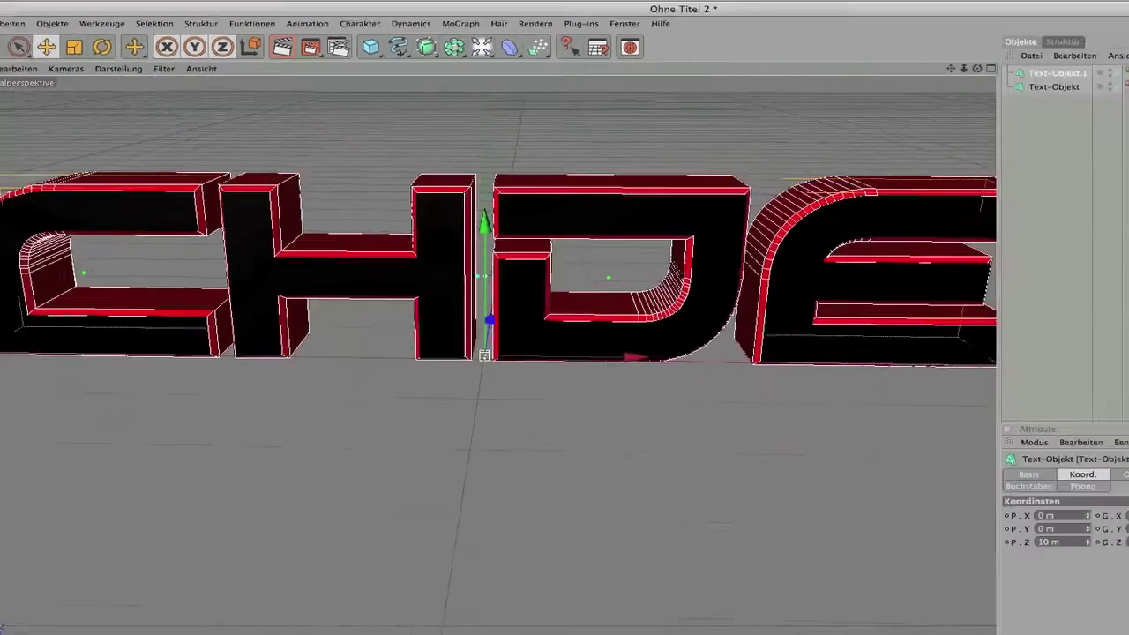
# Test-render the CHDE text, switch off Global Illumination, and render again.
pyautogui.hotkey('ctrl', 'r')
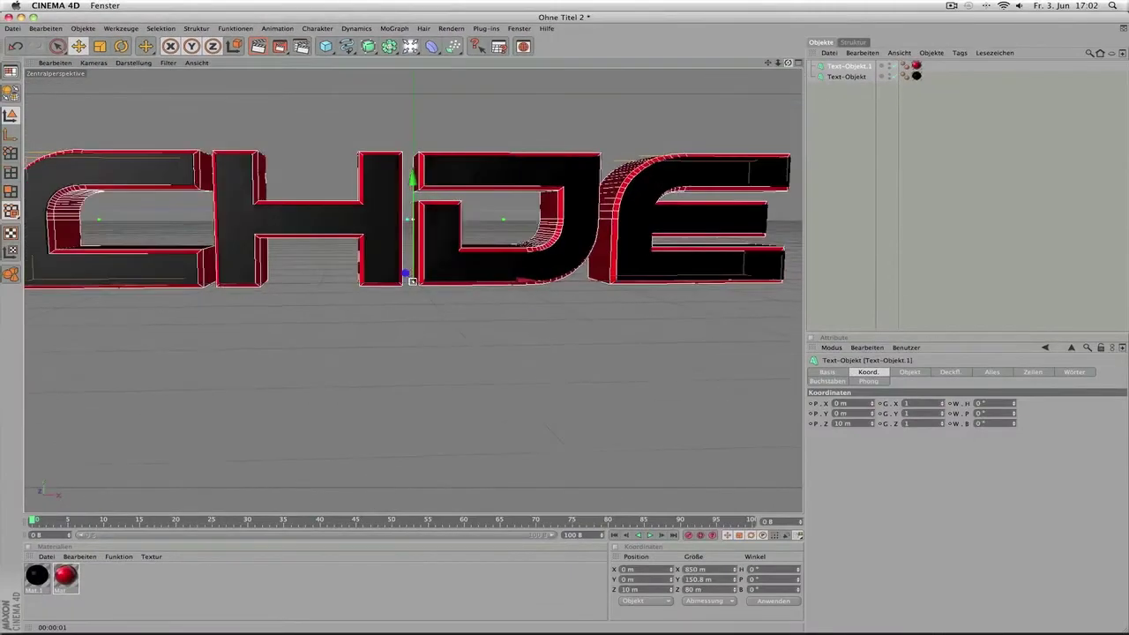
pyautogui.moveTo(778, 63)
pyautogui.mouseDown()
pyautogui.moveTo(785, 71)
pyautogui.moveTo(509, 56)
pyautogui.mouseUp()
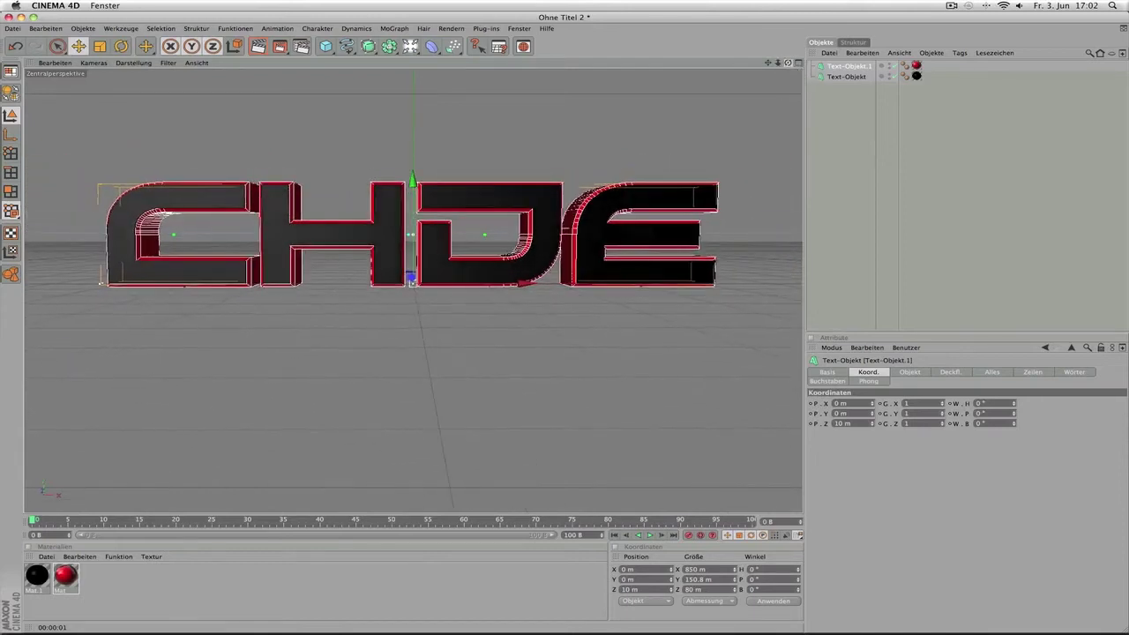
pyautogui.click(247, 39)
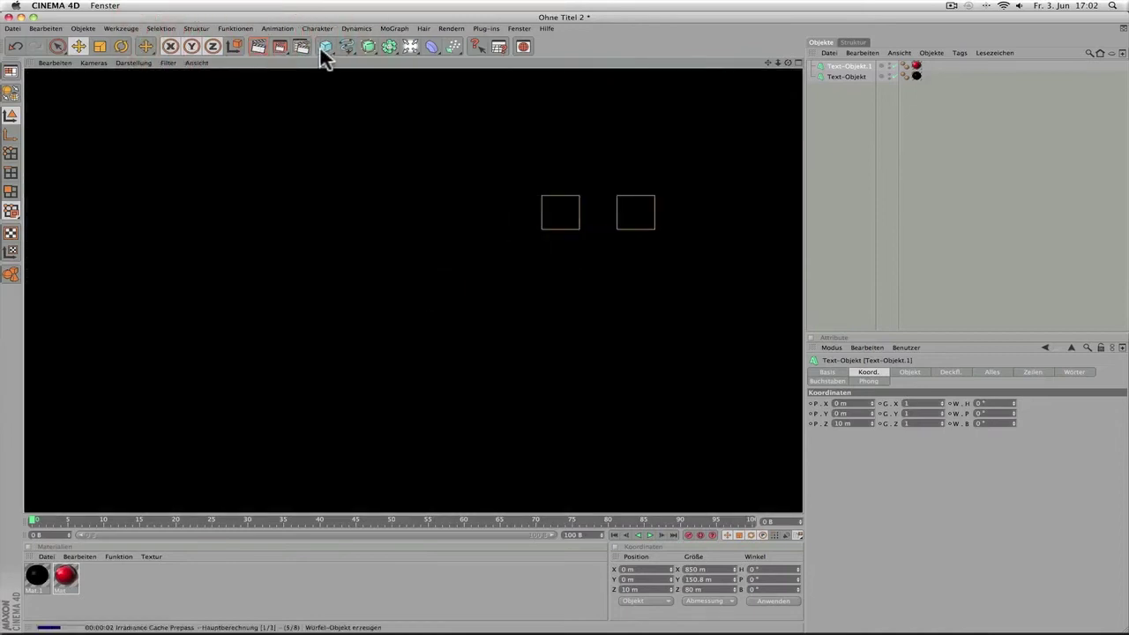
pyautogui.click(300, 44)
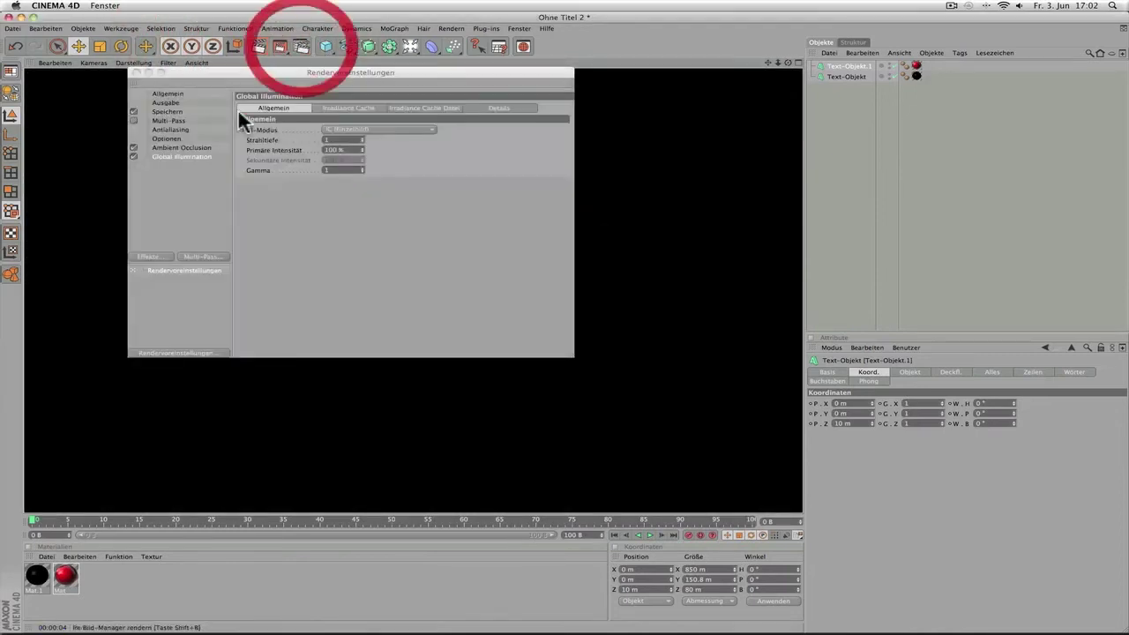
pyautogui.click(134, 148)
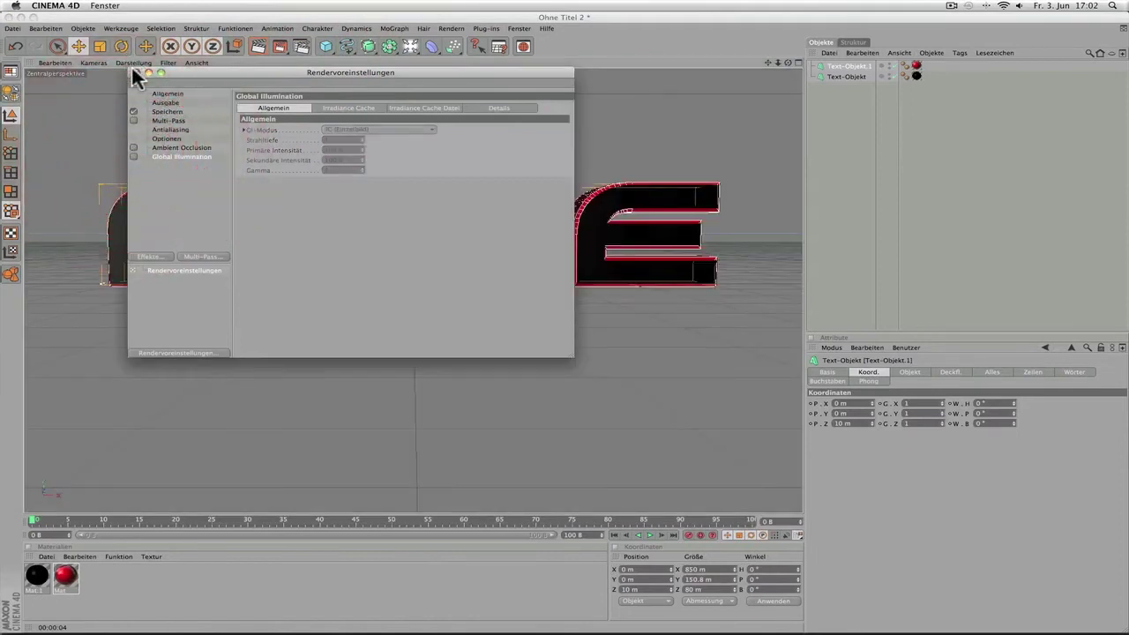
pyautogui.click(135, 72)
pyautogui.click(257, 49)
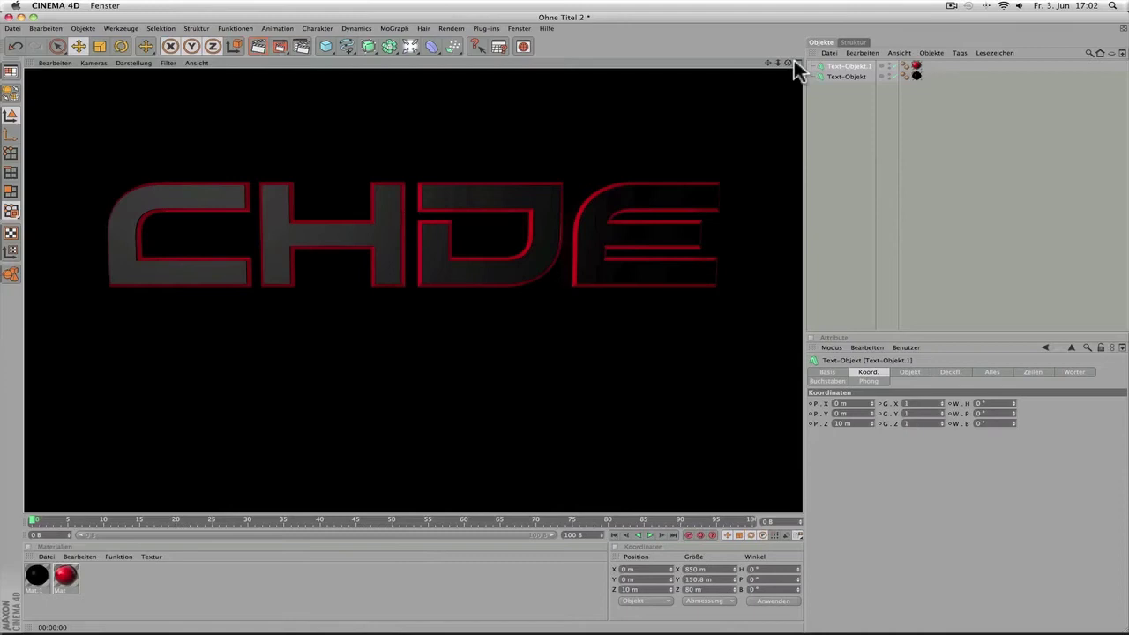
# Orbit around the text and add a light, a background and a floor beneath it.
pyautogui.moveTo(789, 64); pyautogui.dragTo(790, 64)
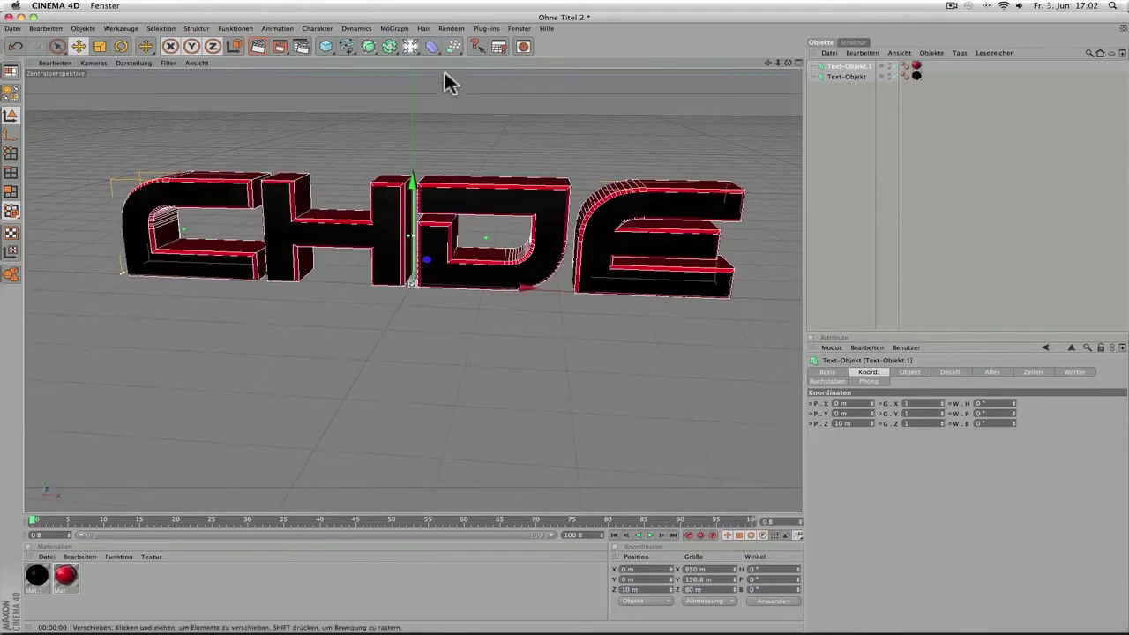
pyautogui.click(407, 49)
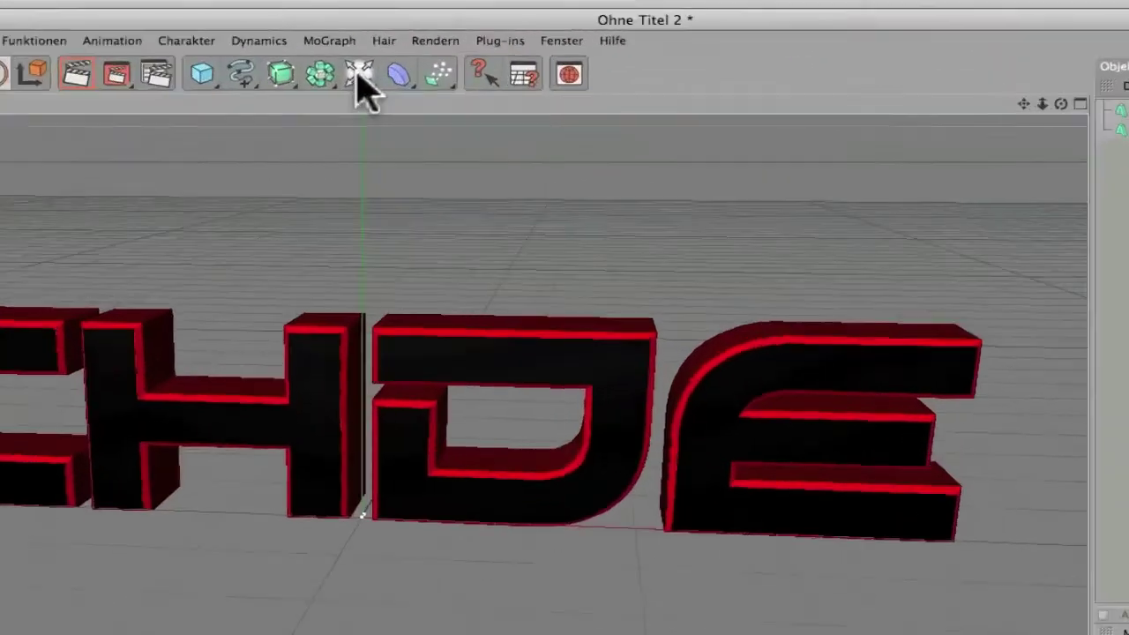
pyautogui.click(410, 46)
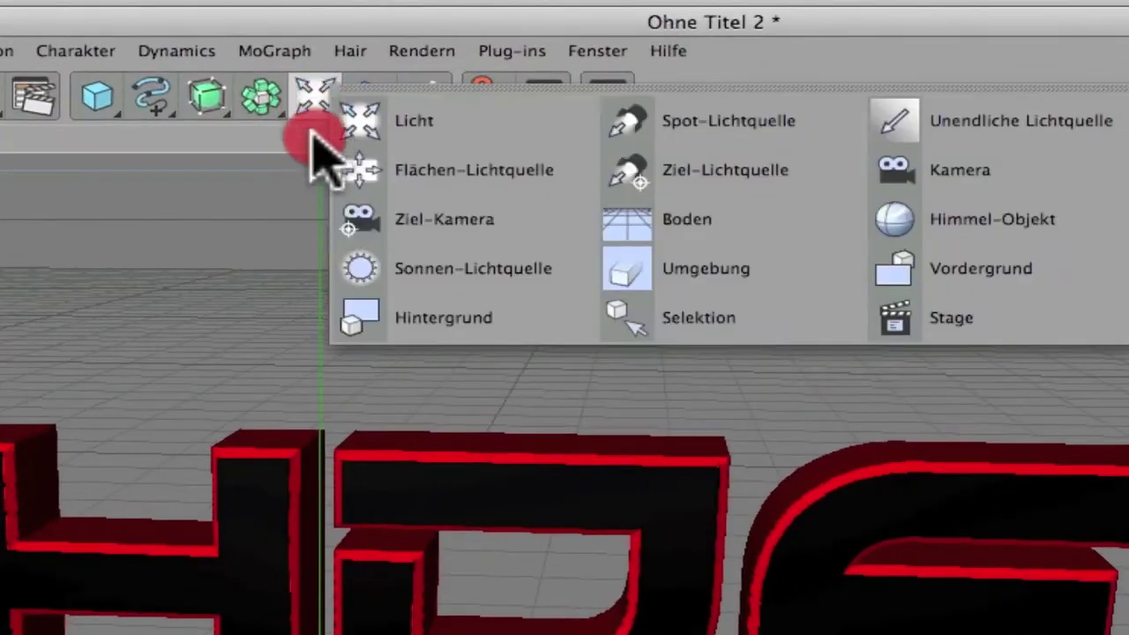
pyautogui.click(441, 114)
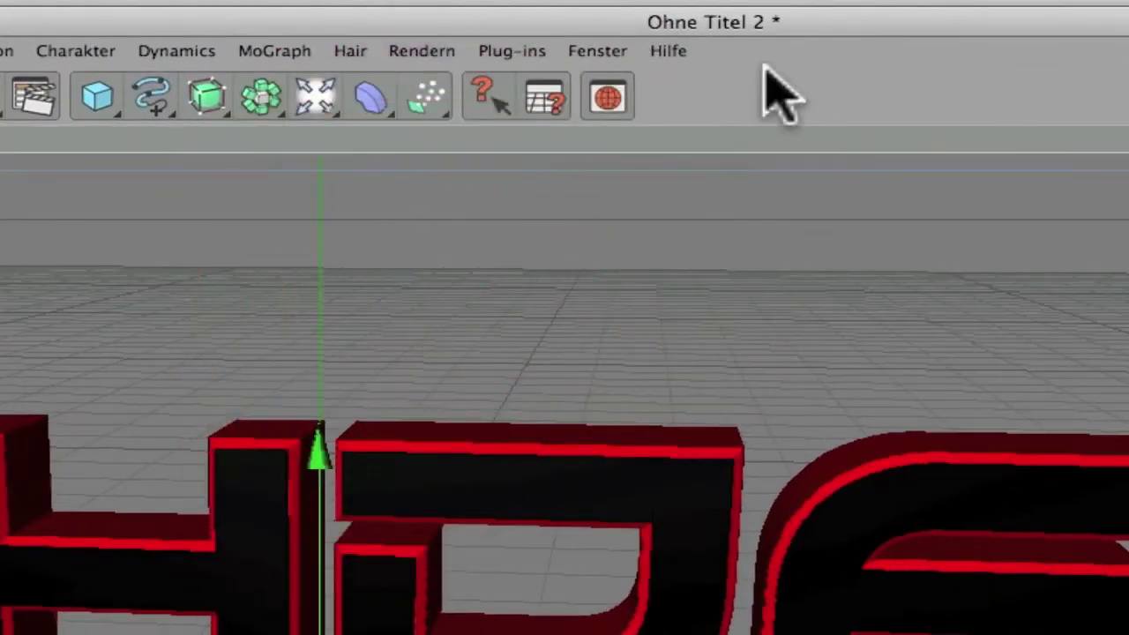
pyautogui.click(339, 123)
pyautogui.click(719, 234)
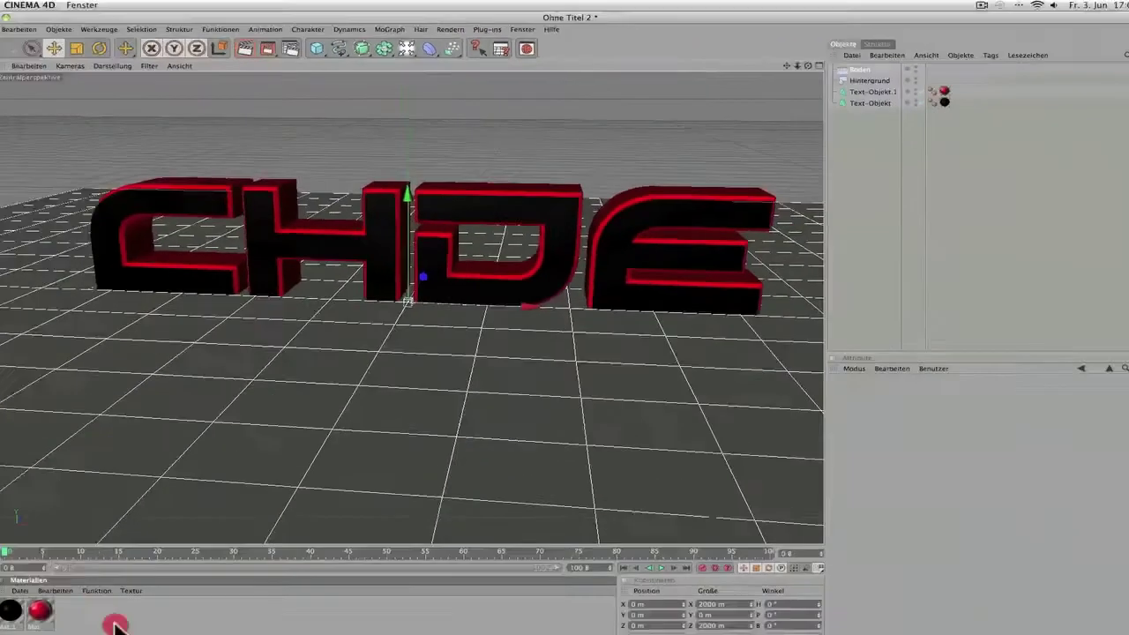
# Create material Mat.2 and set its Farbe colour to near-white RGB 244/244/244.
pyautogui.doubleClick(151, 574)
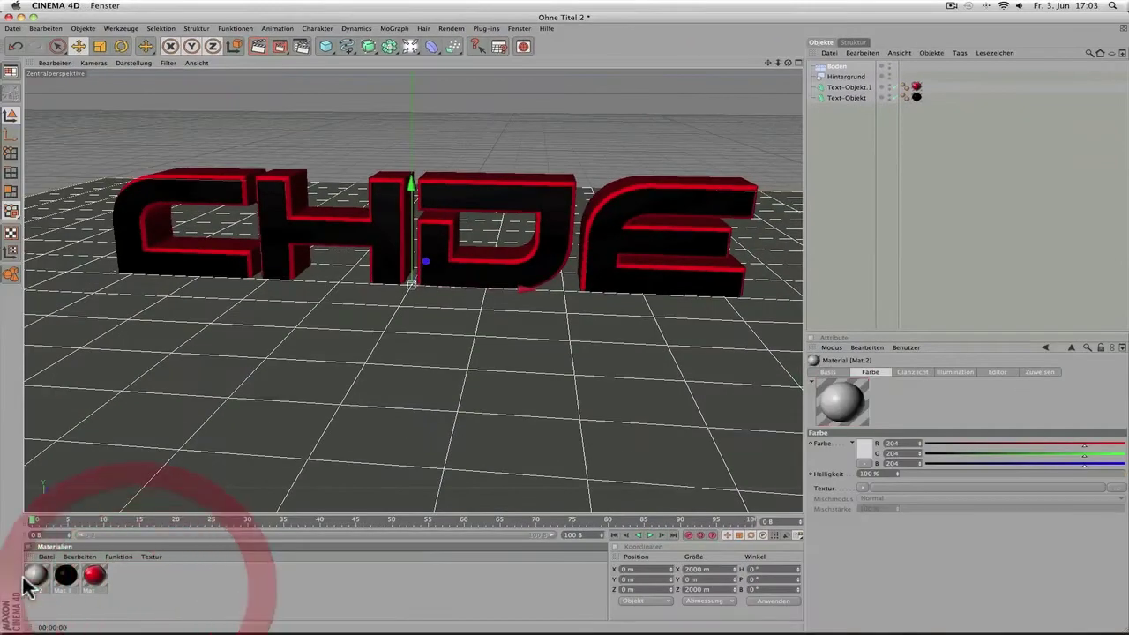
pyautogui.doubleClick(36, 575)
pyautogui.click(321, 113)
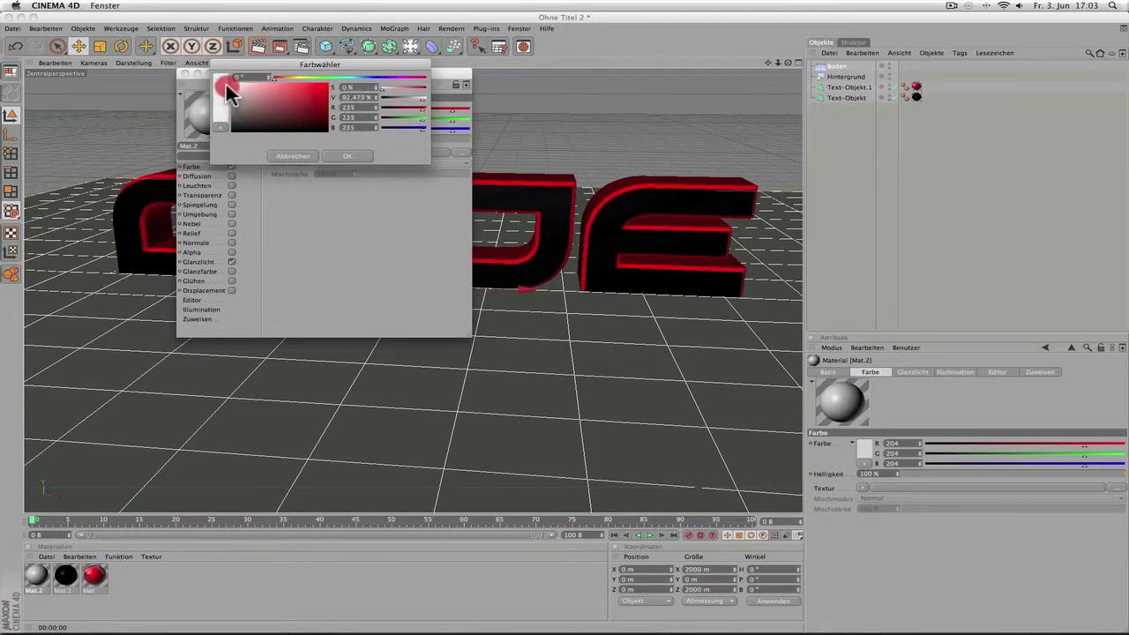
pyautogui.click(233, 85)
pyautogui.moveTo(232, 84); pyautogui.dragTo(224, 81)
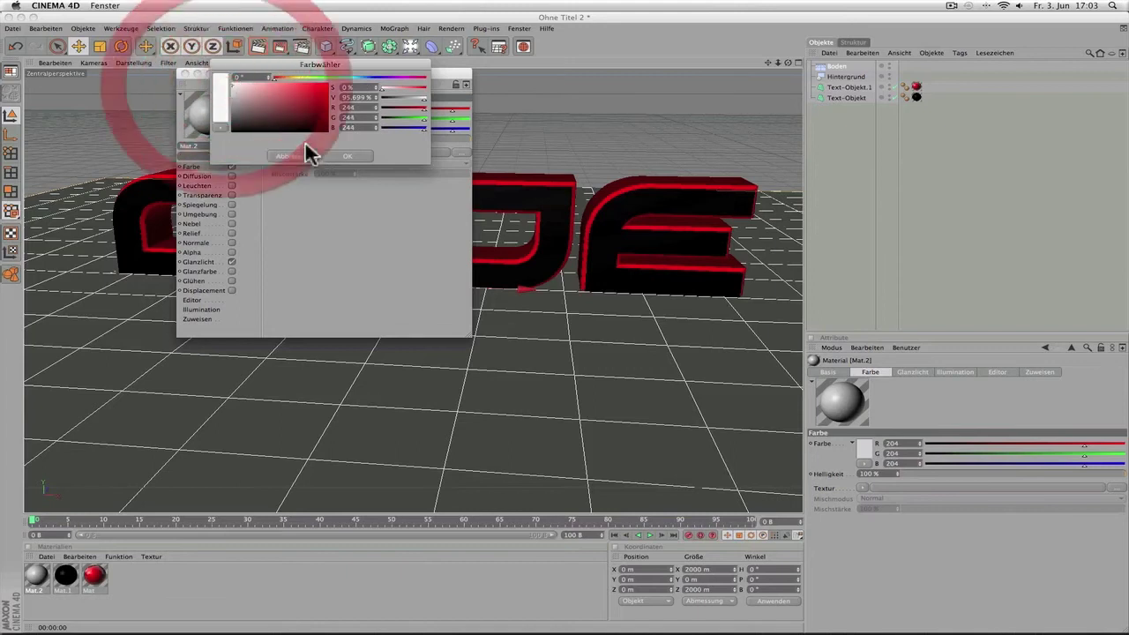
pyautogui.click(344, 156)
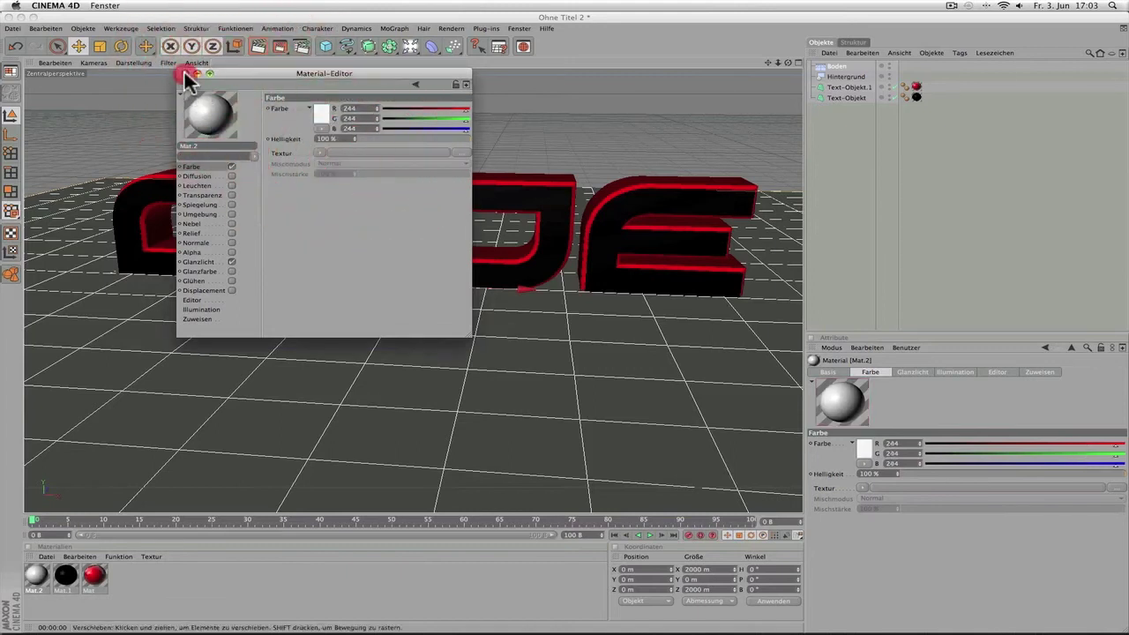
pyautogui.click(185, 74)
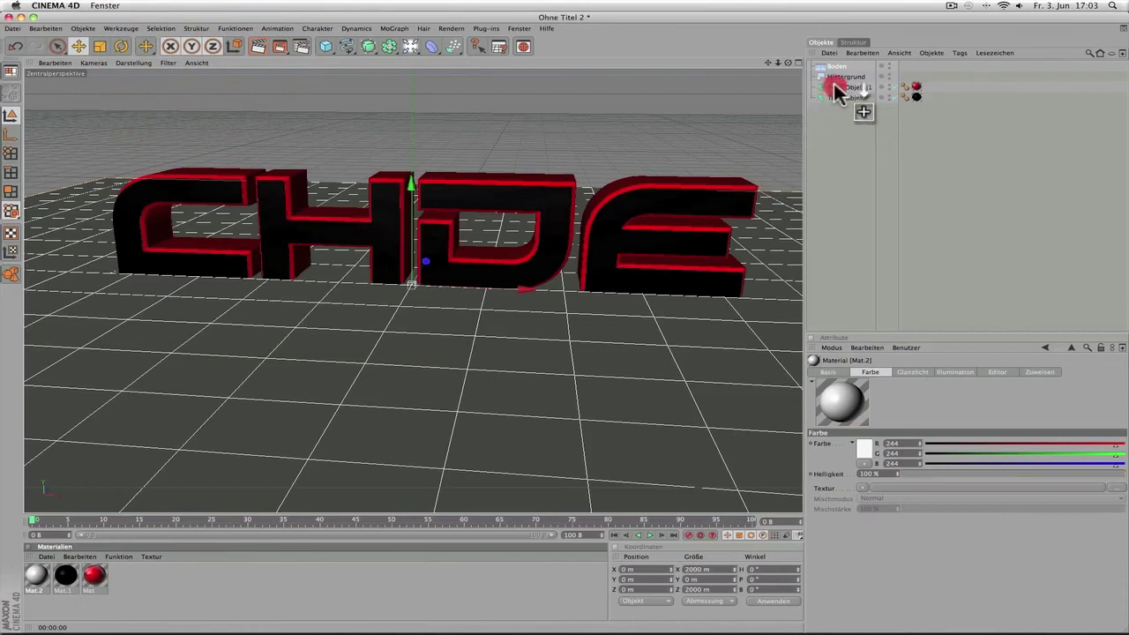
pyautogui.moveTo(834, 89); pyautogui.dragTo(832, 76)
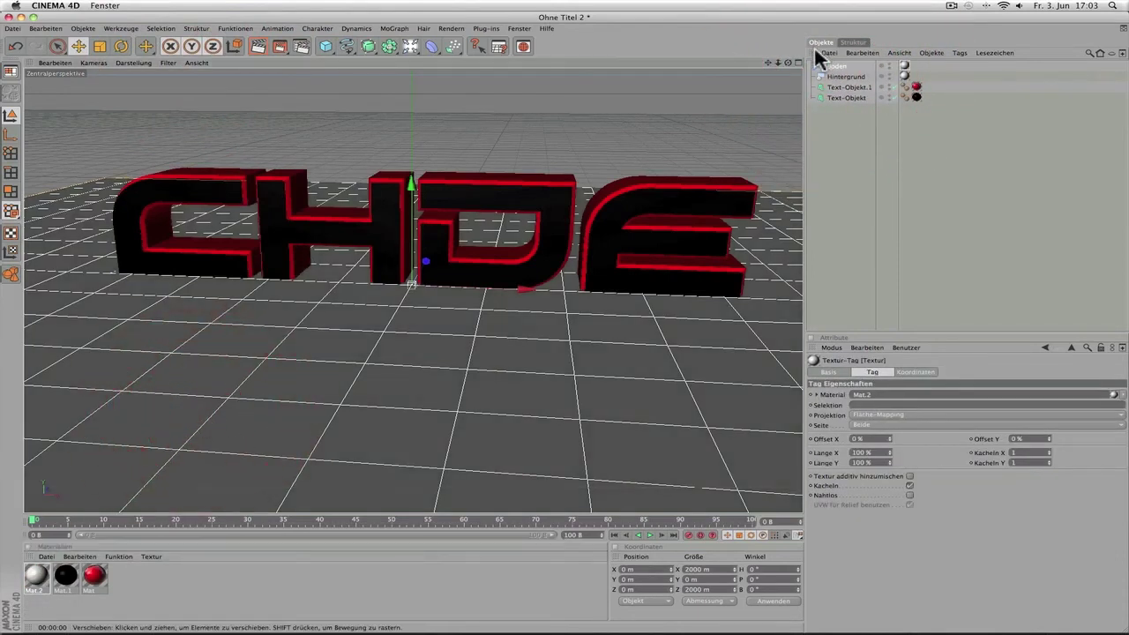
pyautogui.click(261, 51)
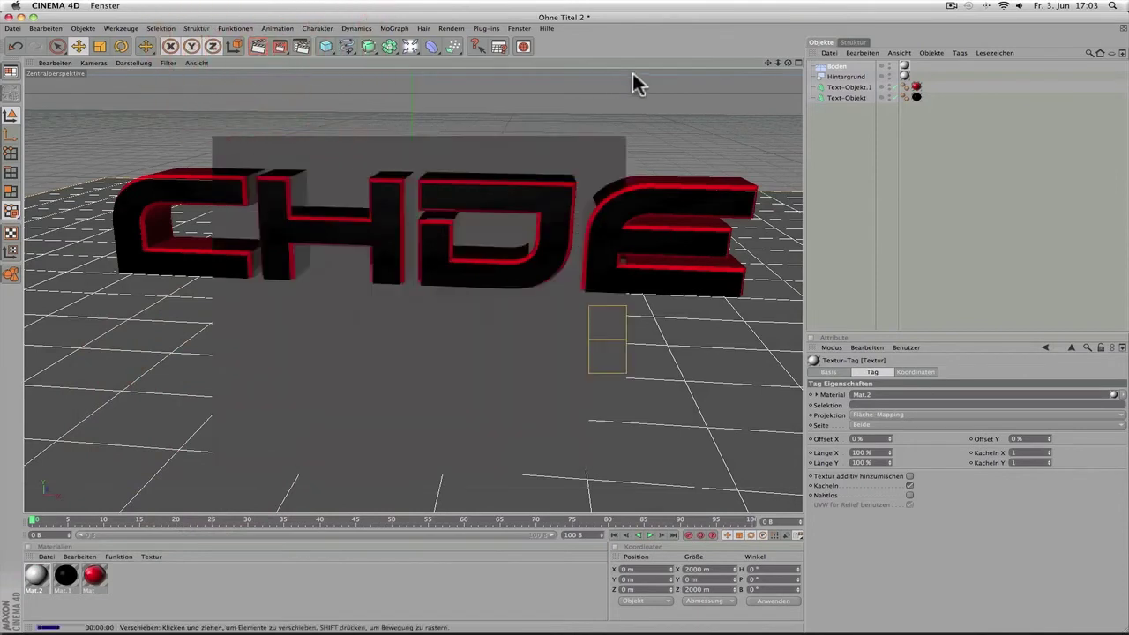
pyautogui.click(789, 62)
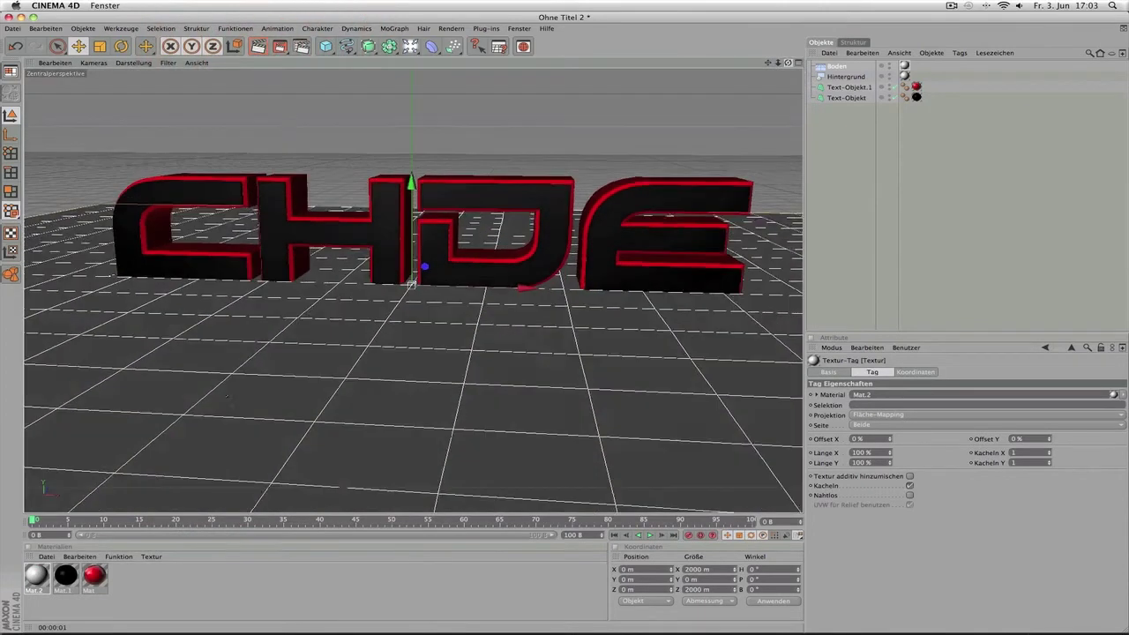
pyautogui.click(263, 41)
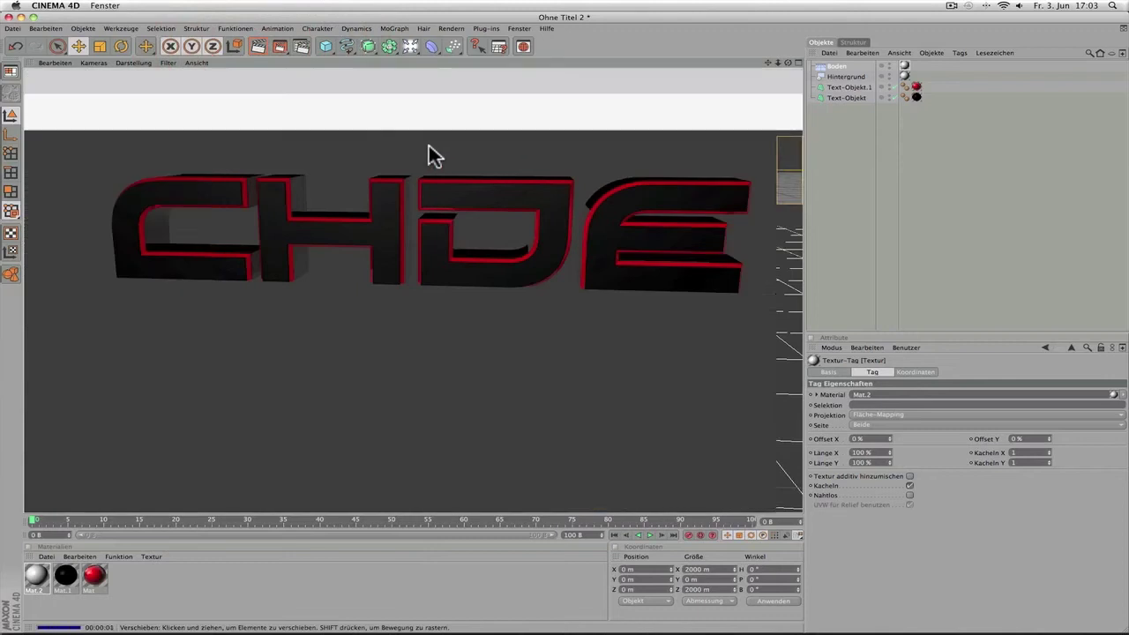
pyautogui.click(838, 67)
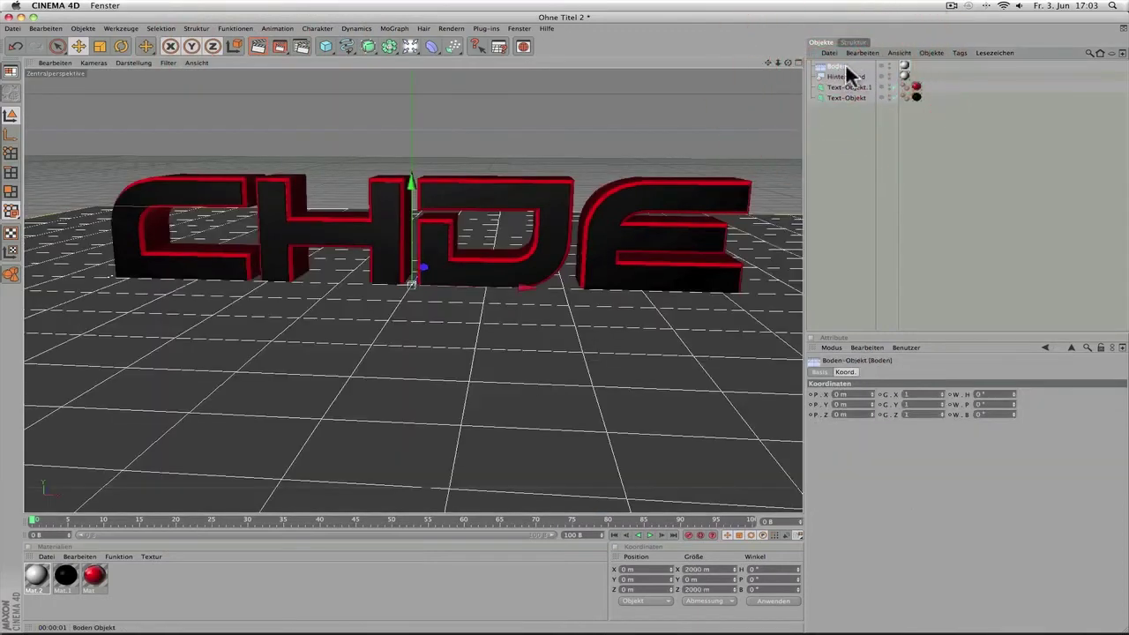
# Tag Boden with a Render tag using Hintergrund-Compositing, then test-render the white floor.
pyautogui.rightClick(837, 65)
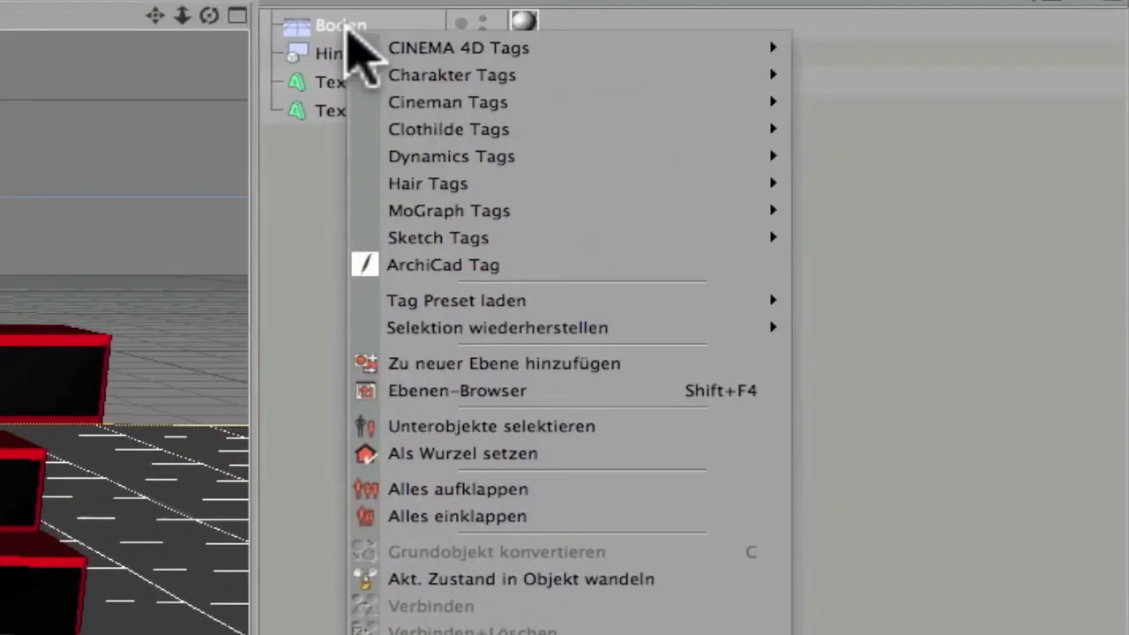
pyautogui.moveTo(458, 48)
pyautogui.click(929, 537)
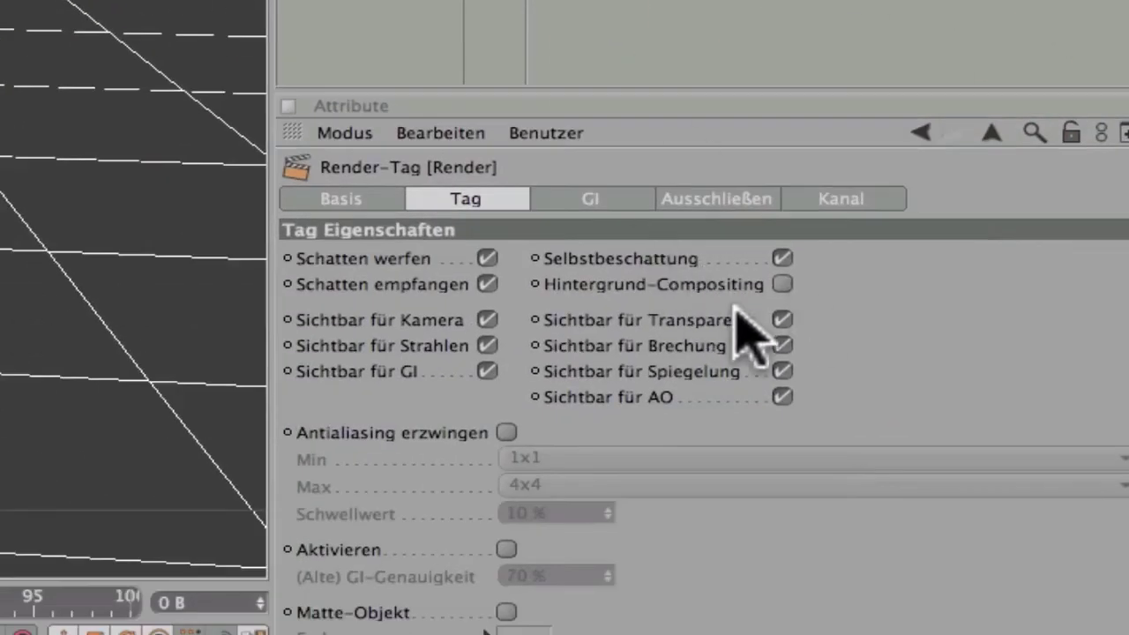
pyautogui.click(780, 283)
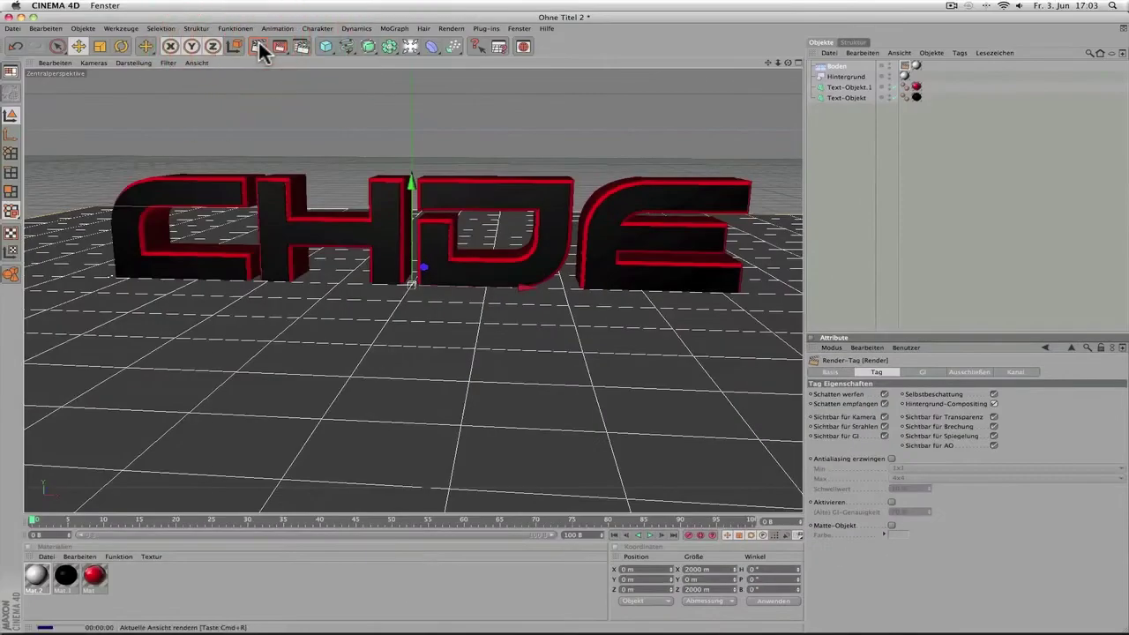
pyautogui.click(258, 45)
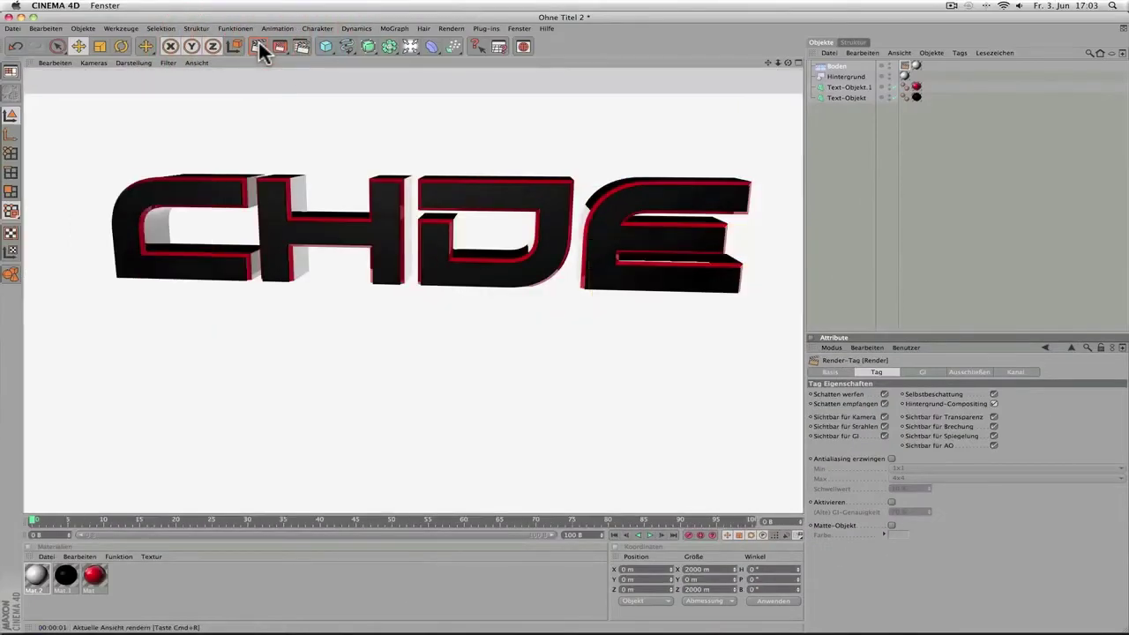
pyautogui.click(564, 326)
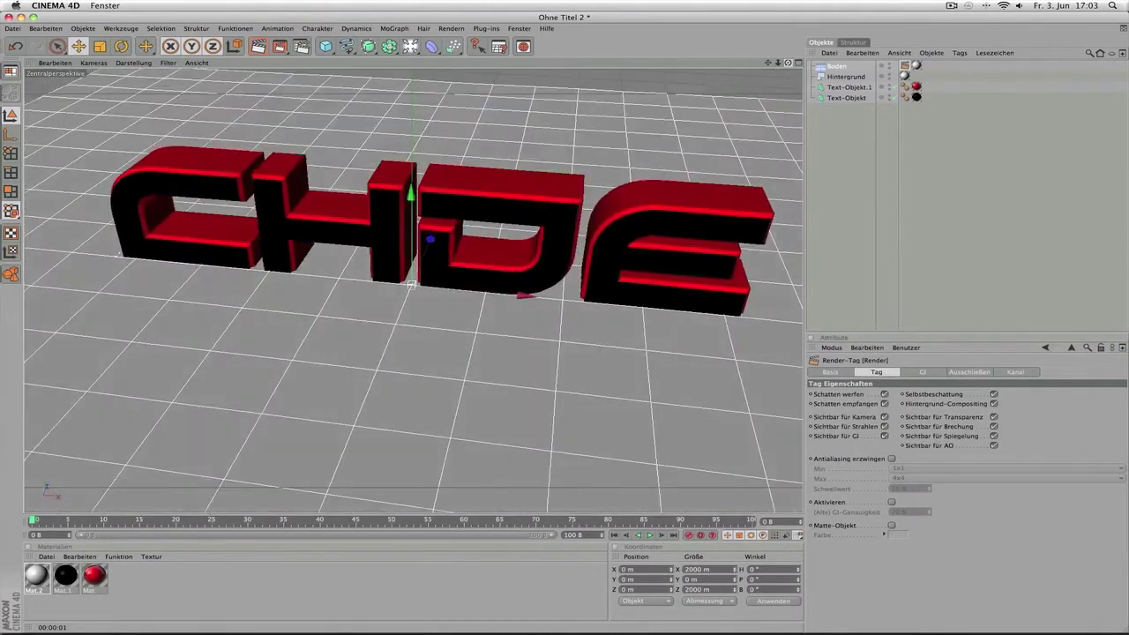
# Add a light and place it at Y 575.589 m, Z −705.679 m above the text.
pyautogui.moveTo(778, 63); pyautogui.dragTo(780, 62)
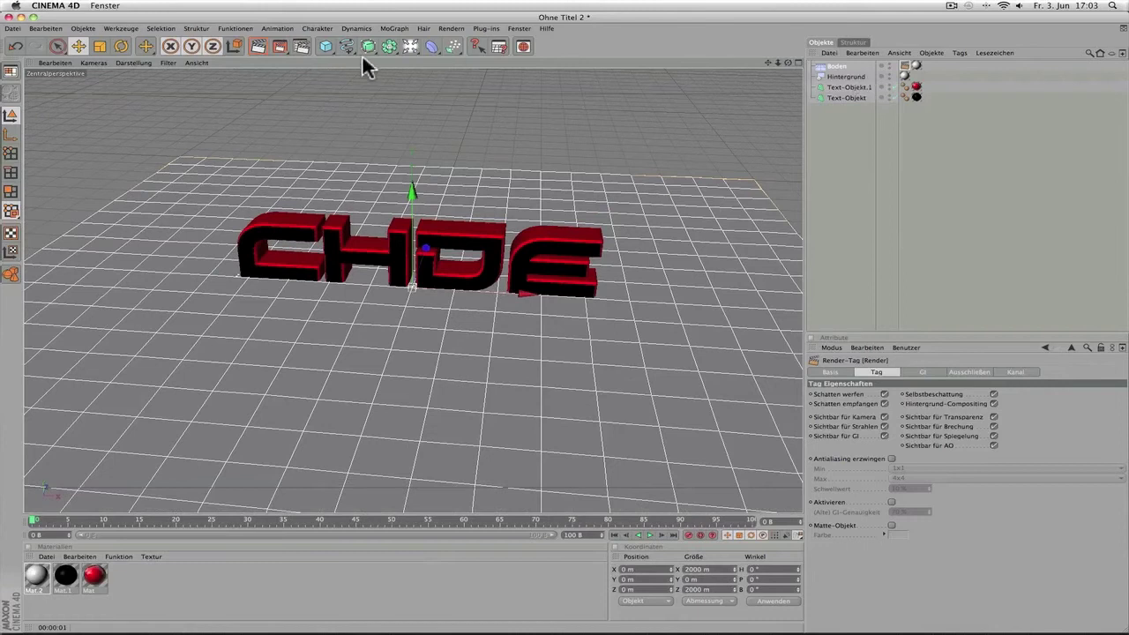
pyautogui.click(413, 42)
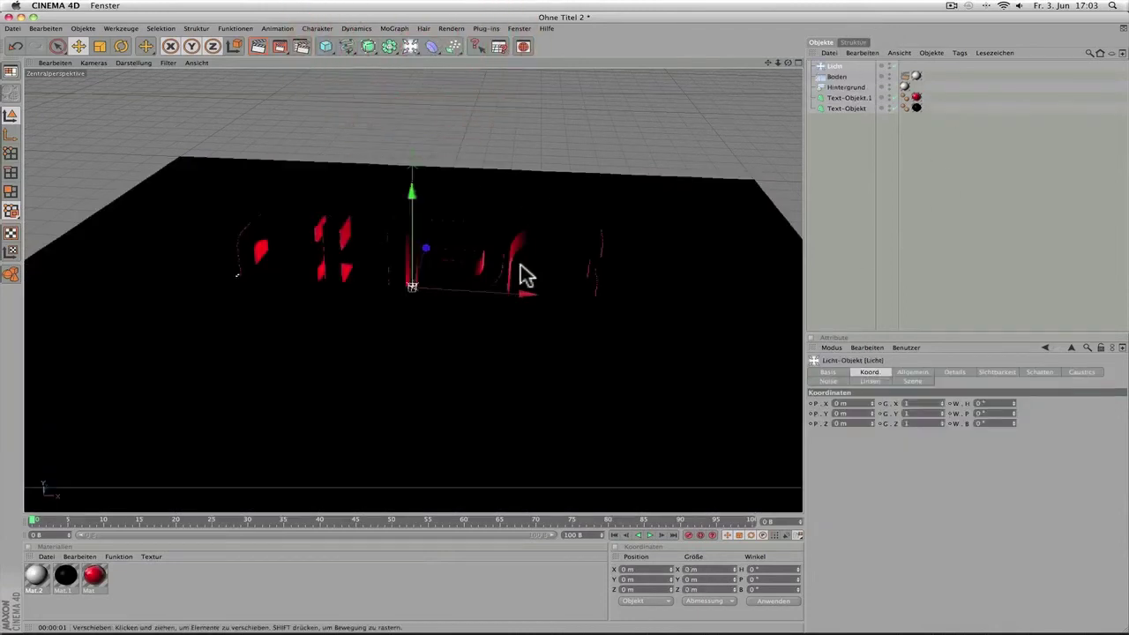
pyautogui.moveTo(385, 271); pyautogui.dragTo(386, 270)
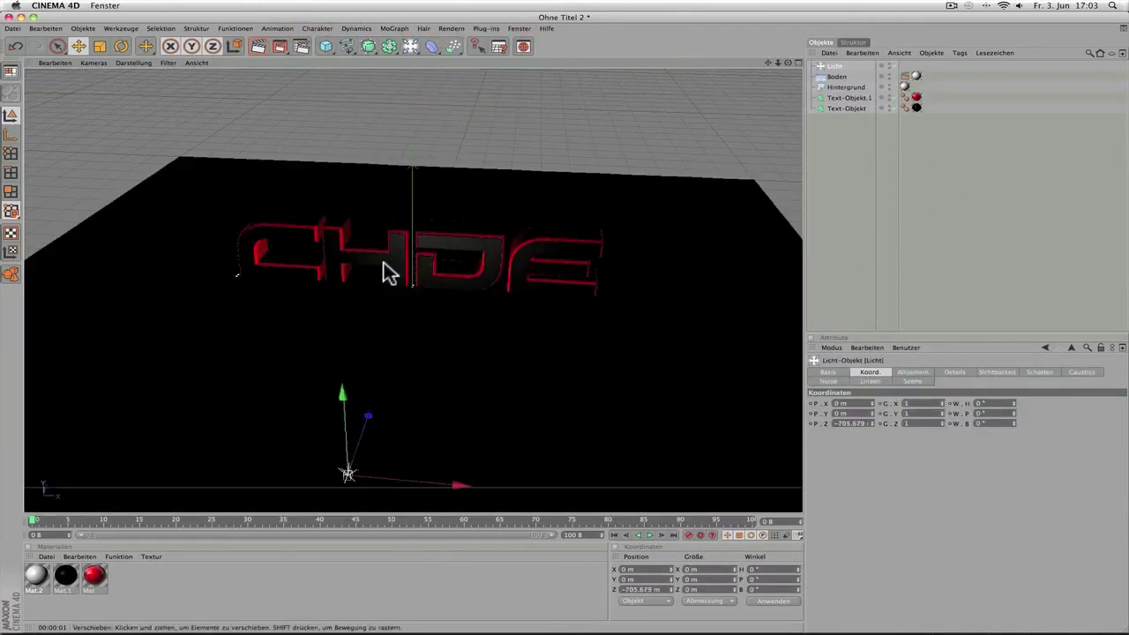
pyautogui.moveTo(342, 395); pyautogui.dragTo(325, 79)
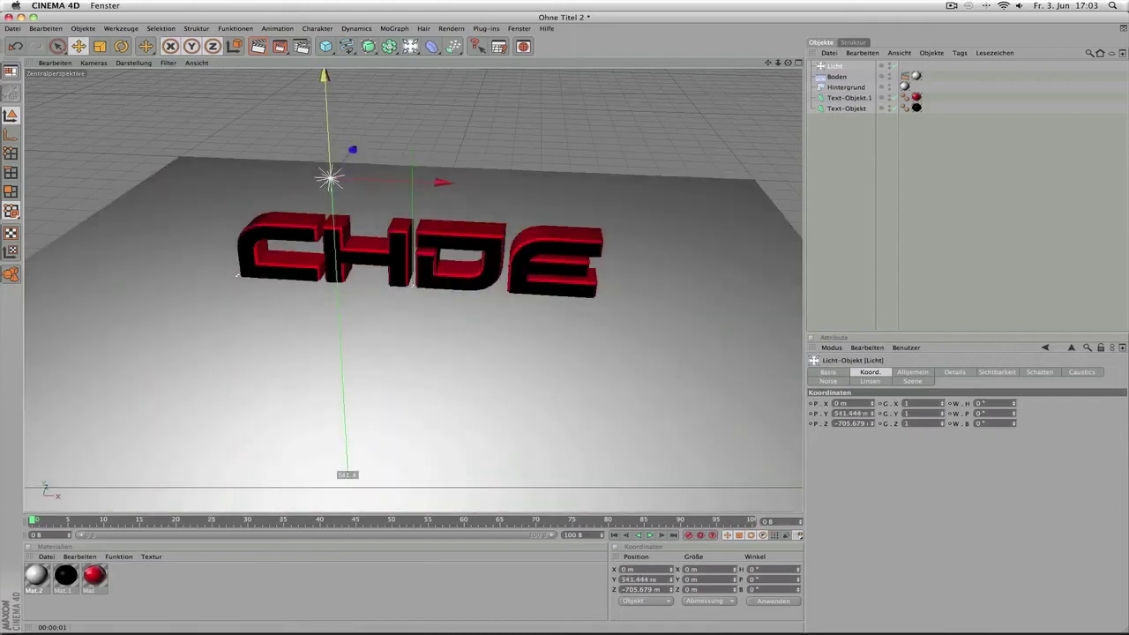
pyautogui.click(906, 370)
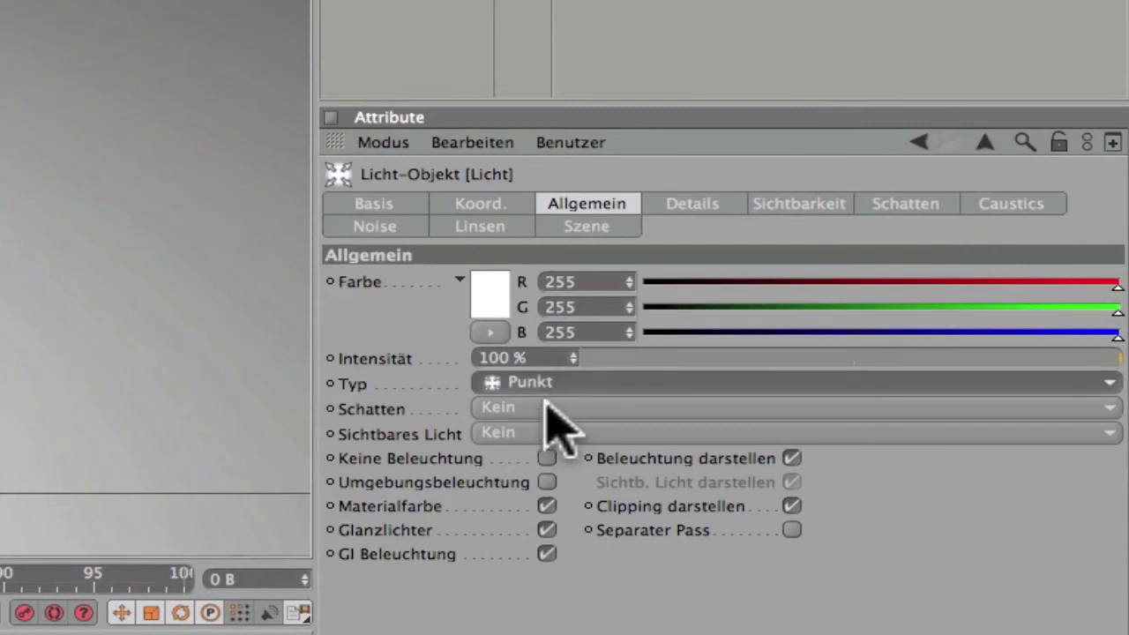
# Set the light's shadow to Shad.-Maps (Weich) and check it with renders from new angles.
pyautogui.click(547, 408)
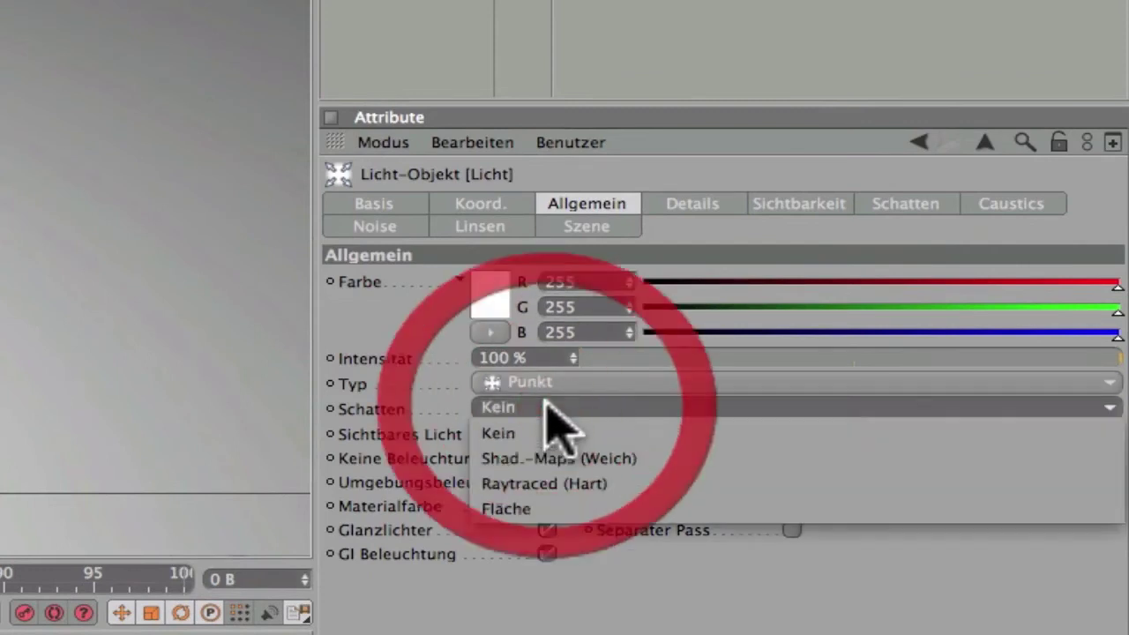
pyautogui.click(644, 459)
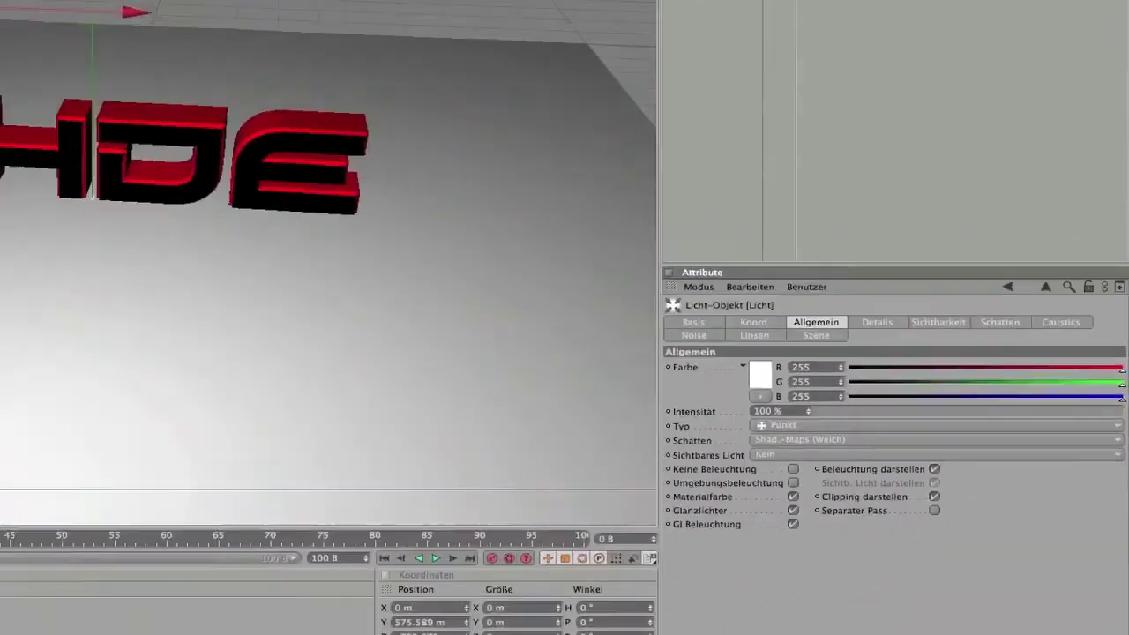
pyautogui.click(258, 42)
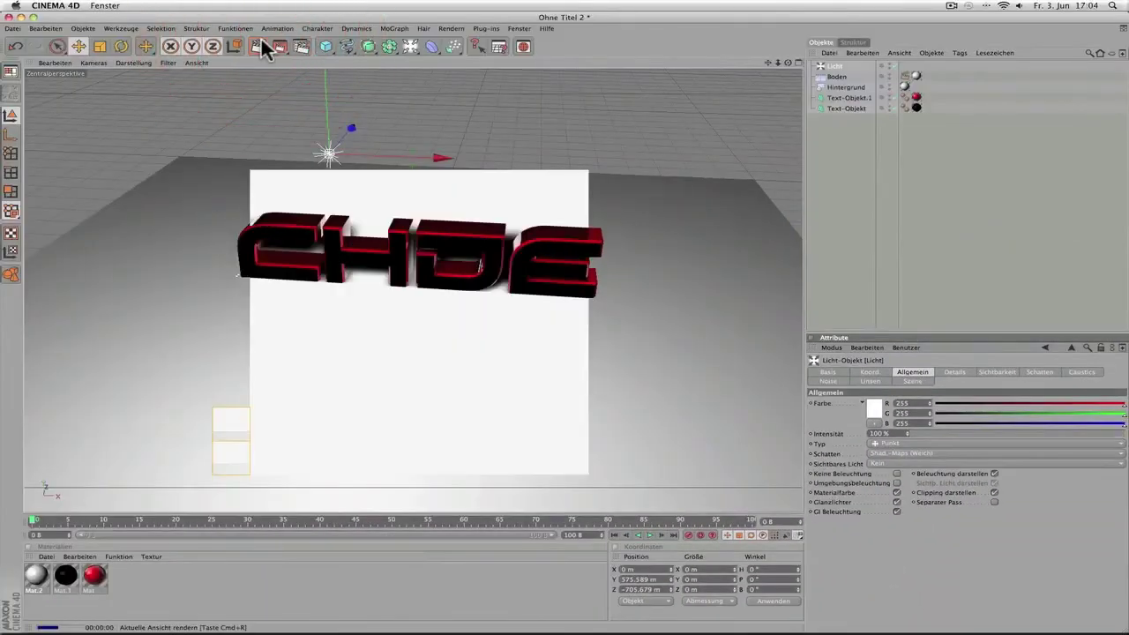
pyautogui.moveTo(790, 62); pyautogui.dragTo(521, 53)
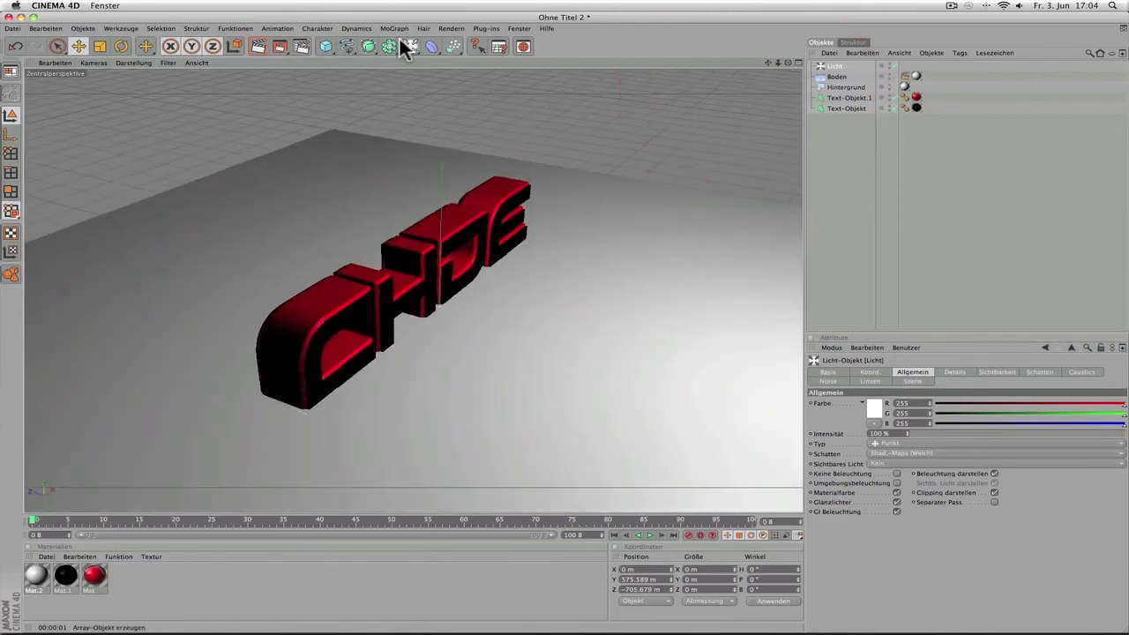
pyautogui.click(259, 47)
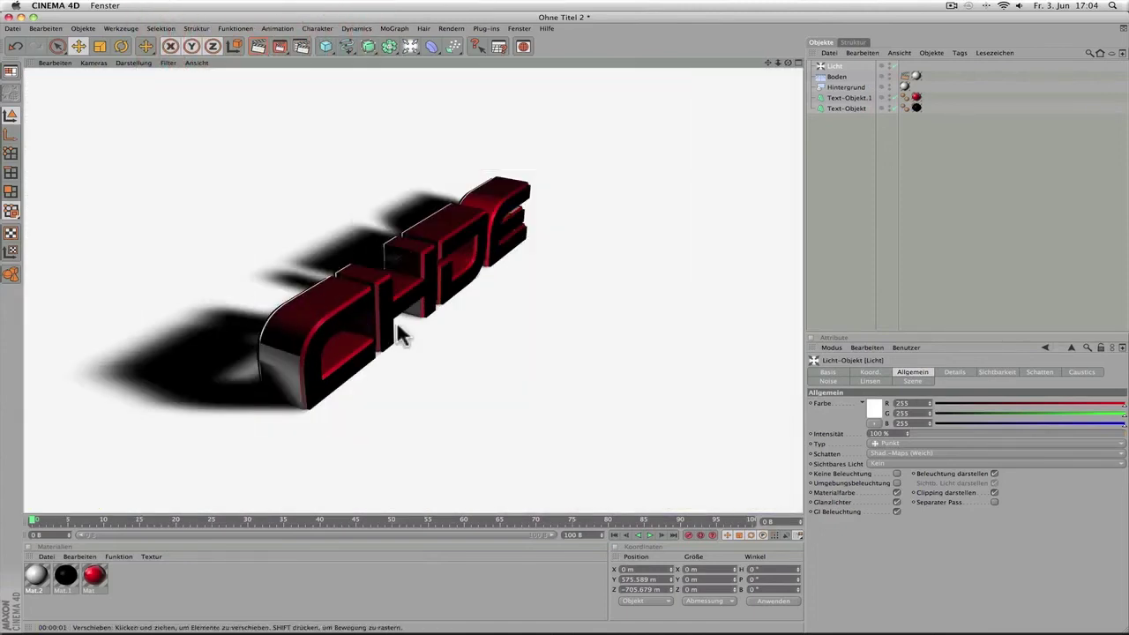
pyautogui.moveTo(791, 62)
pyautogui.mouseDown()
pyautogui.moveTo(750, 79)
pyautogui.moveTo(763, 57)
pyautogui.mouseUp()
# Keep PNG as the save format, enable Ambient Occlusion, and close Render Settings.
pyautogui.click(299, 46)
pyautogui.click(165, 105)
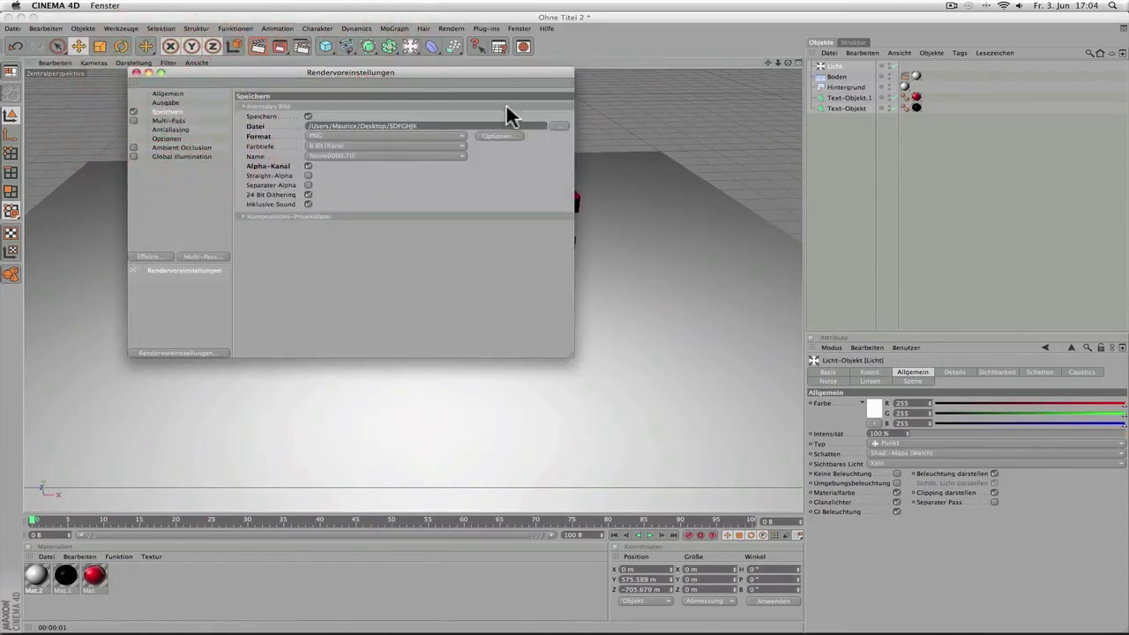
pyautogui.click(360, 138)
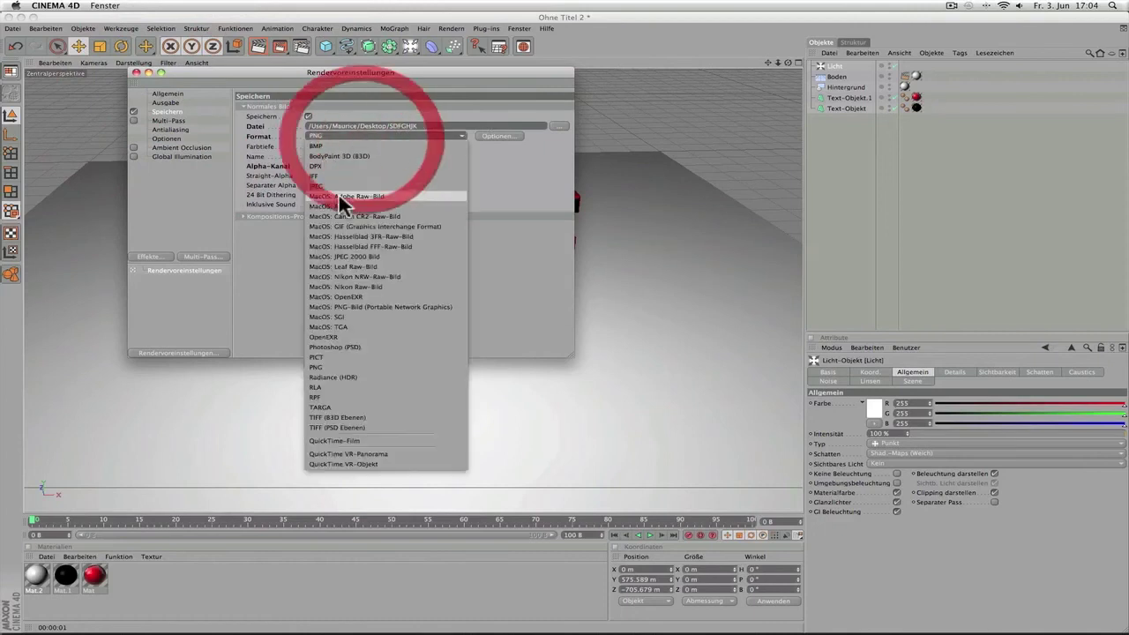
pyautogui.click(499, 174)
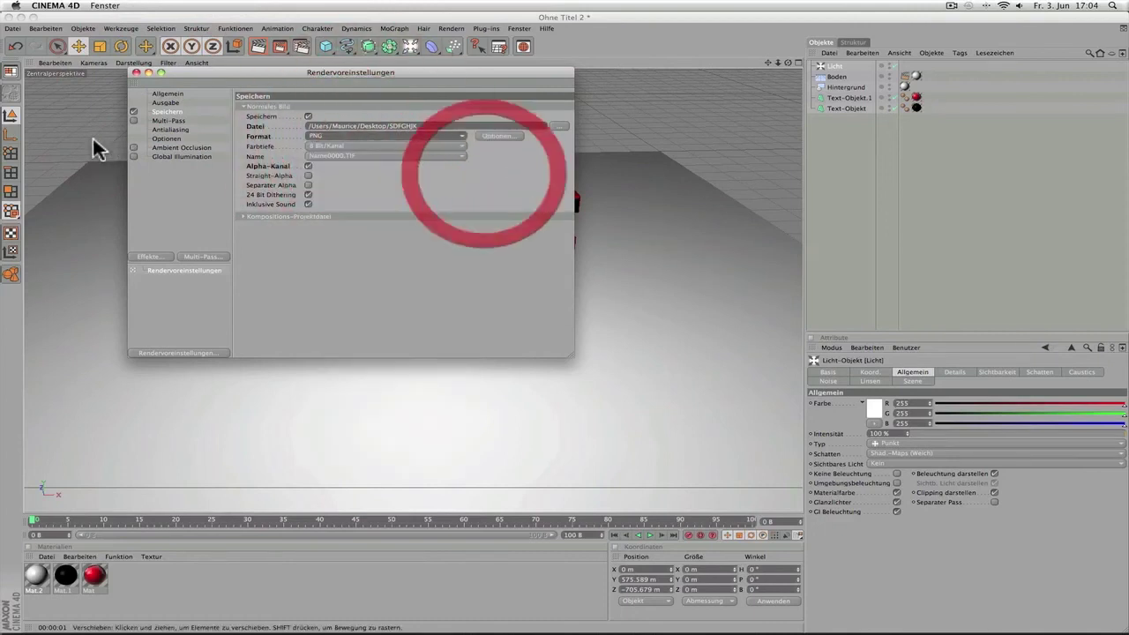
pyautogui.click(134, 147)
pyautogui.click(138, 74)
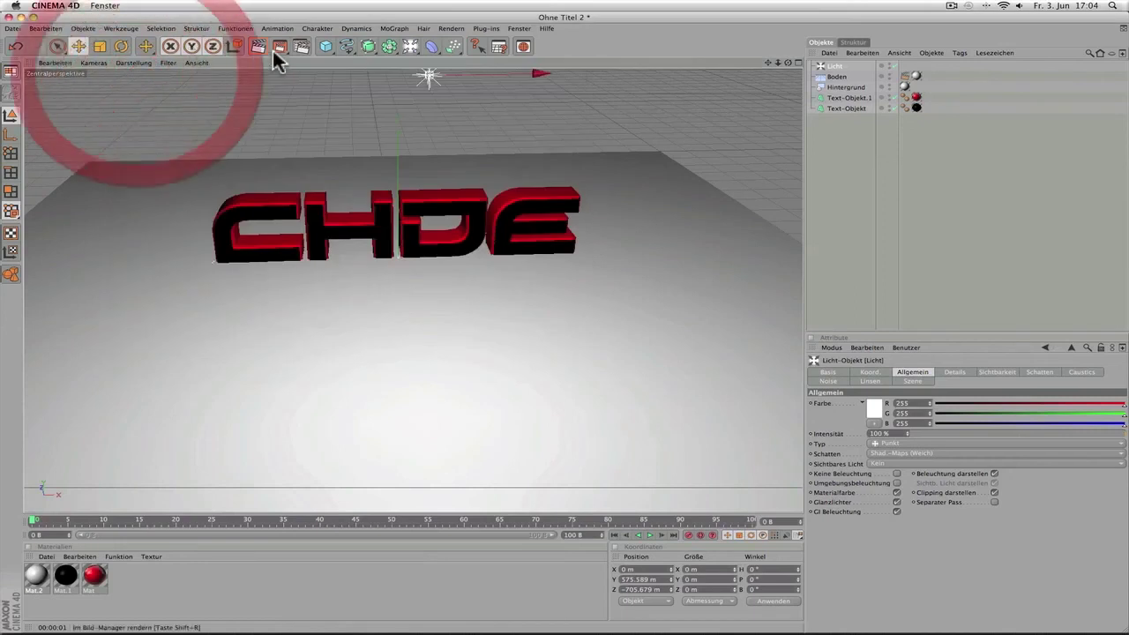
# Render the 1280×720 SDFGHJK.png in an enlarged Picture Viewer, then close the viewer.
pyautogui.click(276, 45)
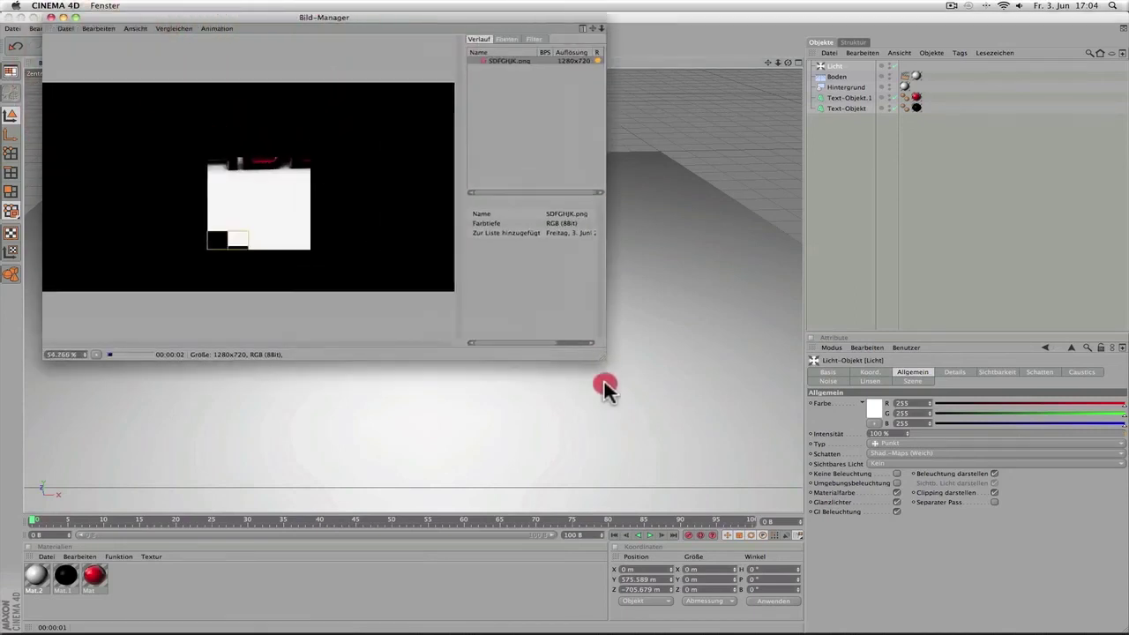
pyautogui.moveTo(511, 330); pyautogui.dragTo(609, 408)
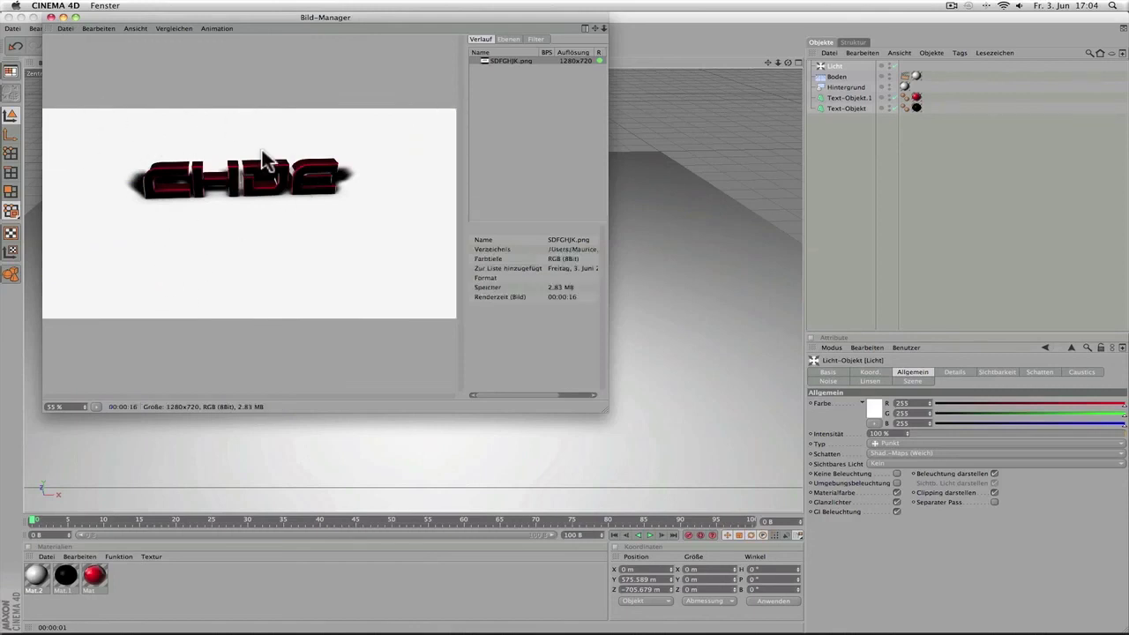
pyautogui.click(51, 17)
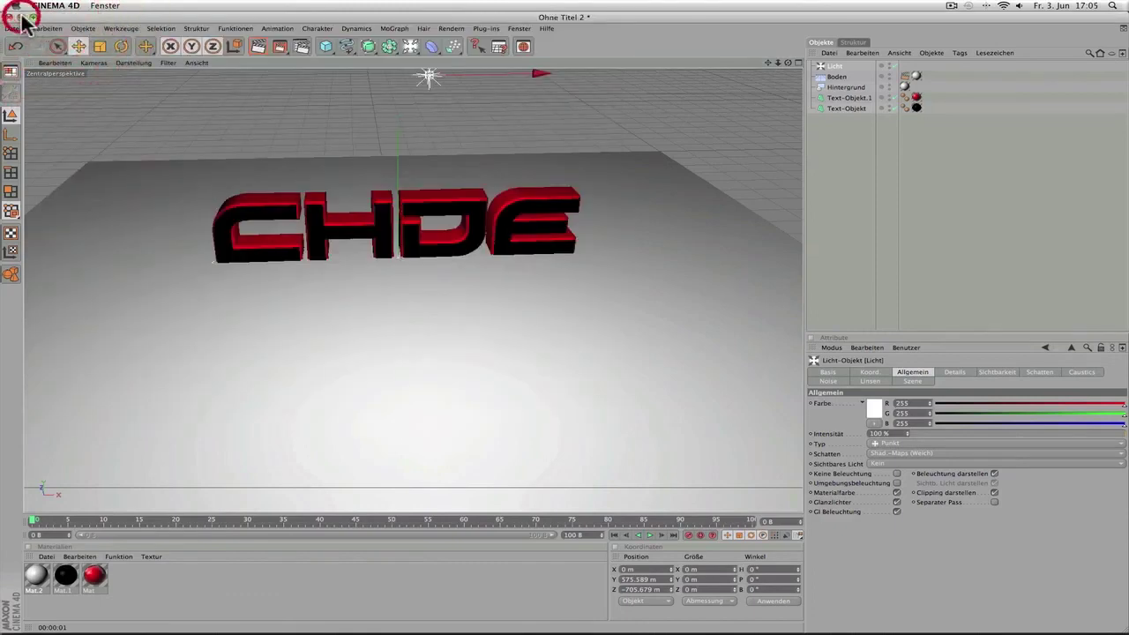
# Inspect SDFGHJK.png on the desktop in Quick Look, then close it and deselect the file.
pyautogui.click(1082, 97)
pyautogui.press('space')
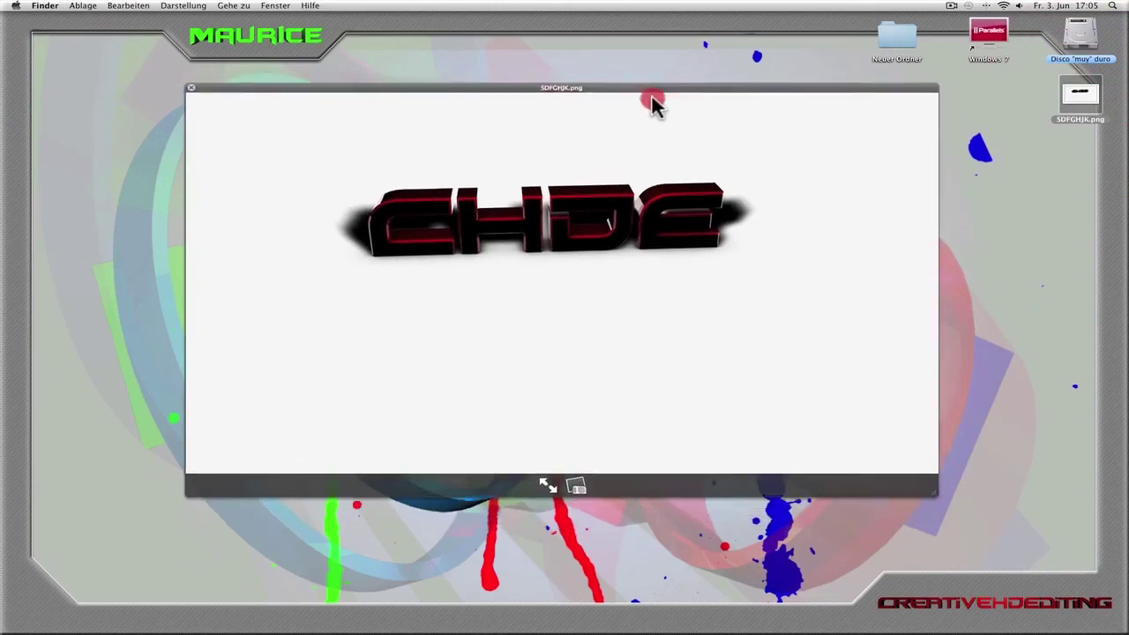
pyautogui.moveTo(654, 123); pyautogui.dragTo(662, 116)
pyautogui.press('space')
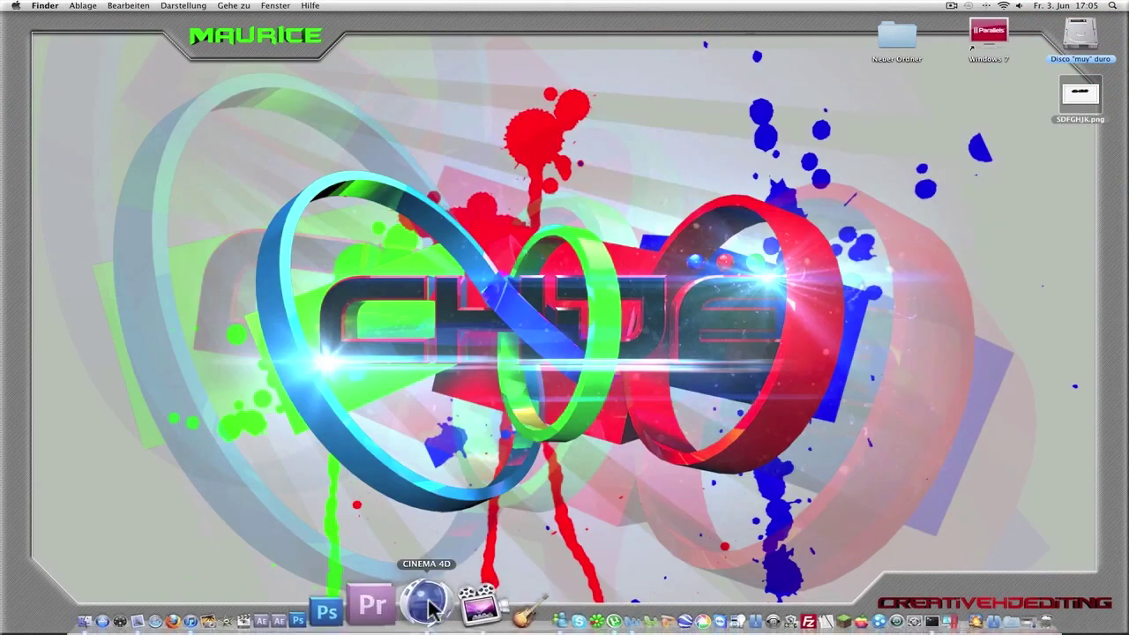
pyautogui.click(446, 534)
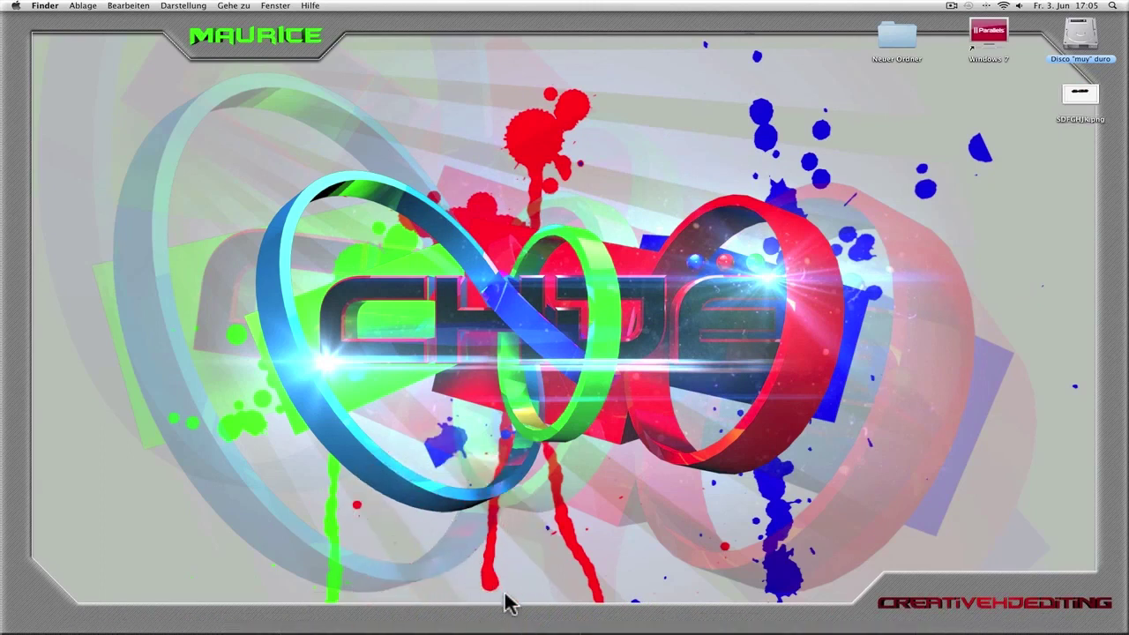
pyautogui.moveTo(503, 591); pyautogui.dragTo(483, 513)
pyautogui.click(373, 523)
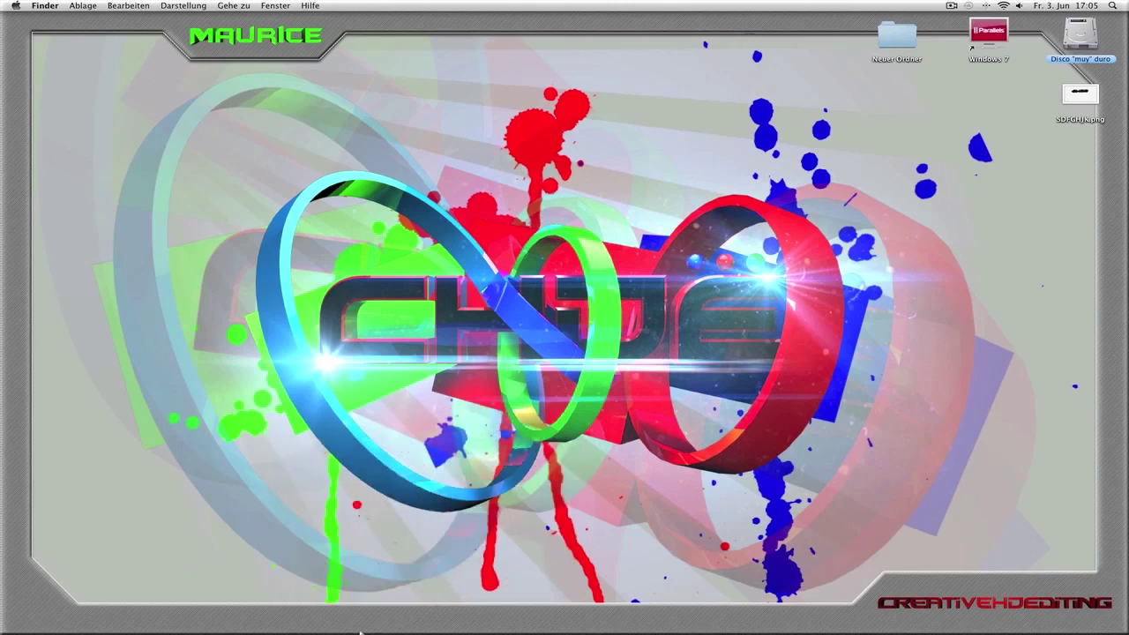